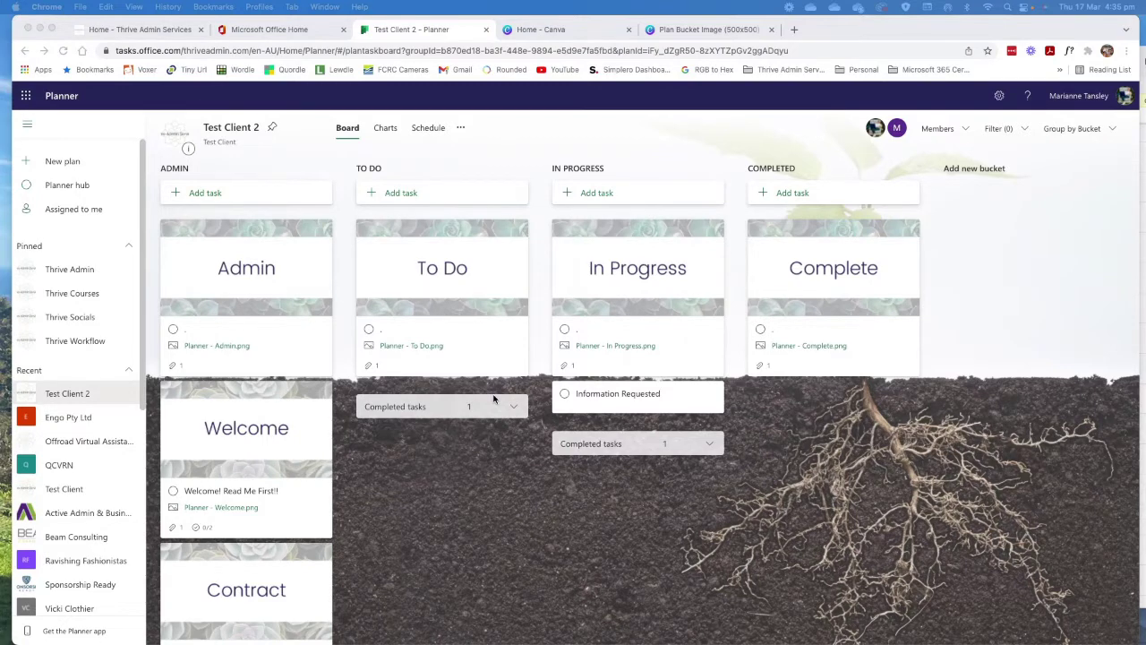
- Rename the plan to 'grow' and try the sprouting plant board background
{"action": "left_click", "coordinate": [230, 132]}
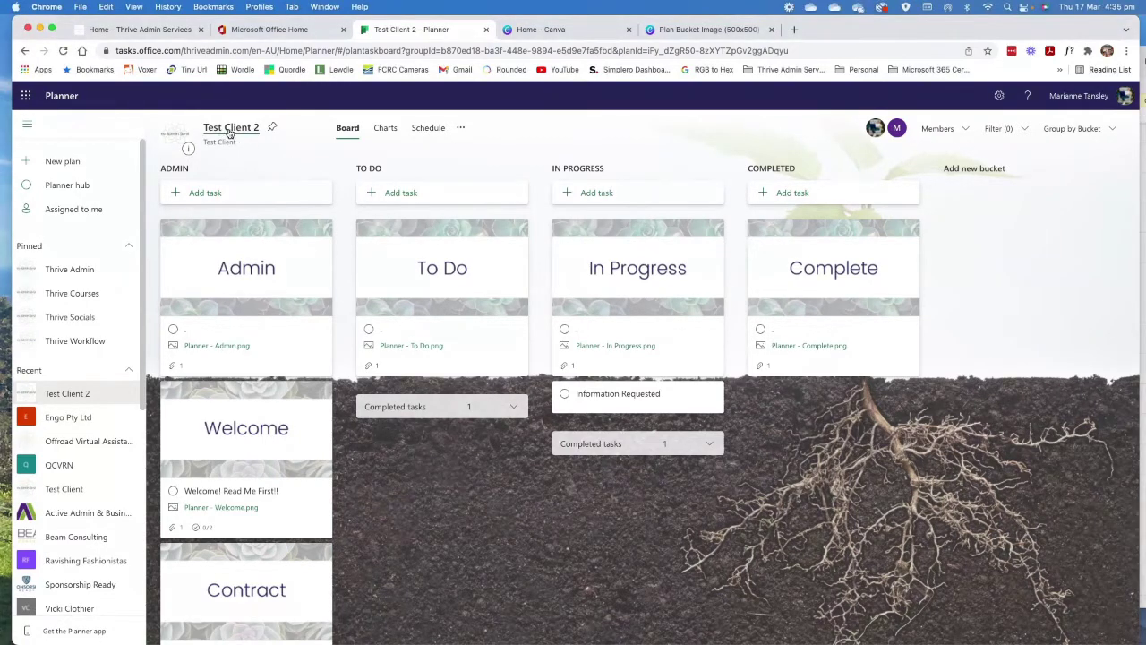
{"action": "left_click", "coordinate": [229, 132]}
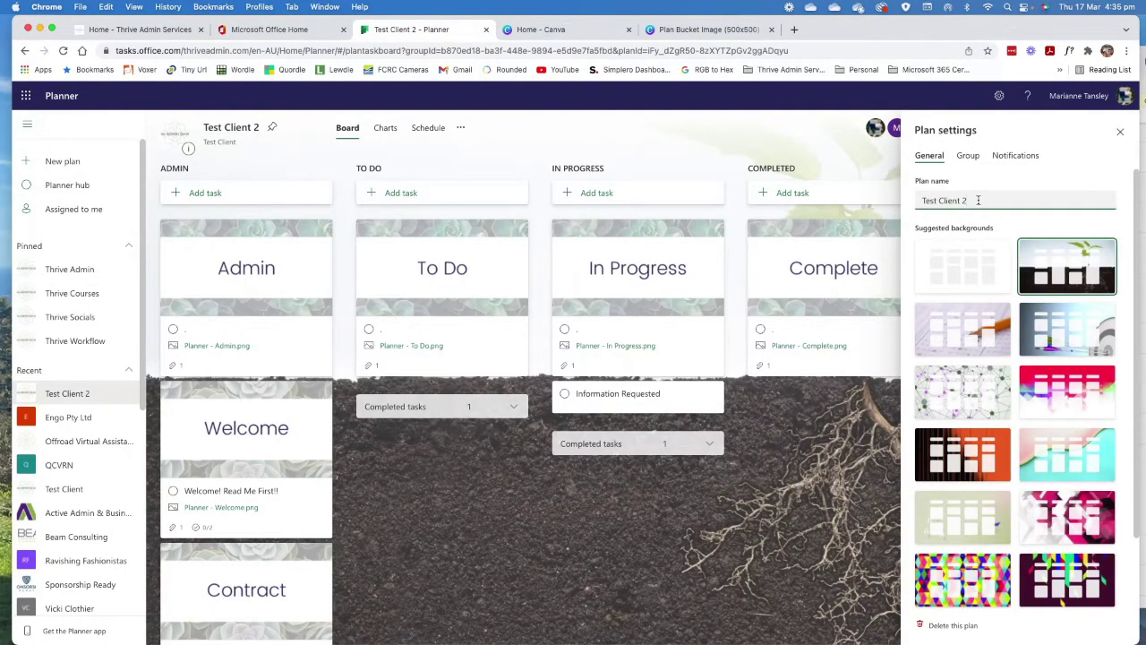
{"action": "left_click_drag", "start_coordinate": [978, 200], "coordinate": [873, 203]}
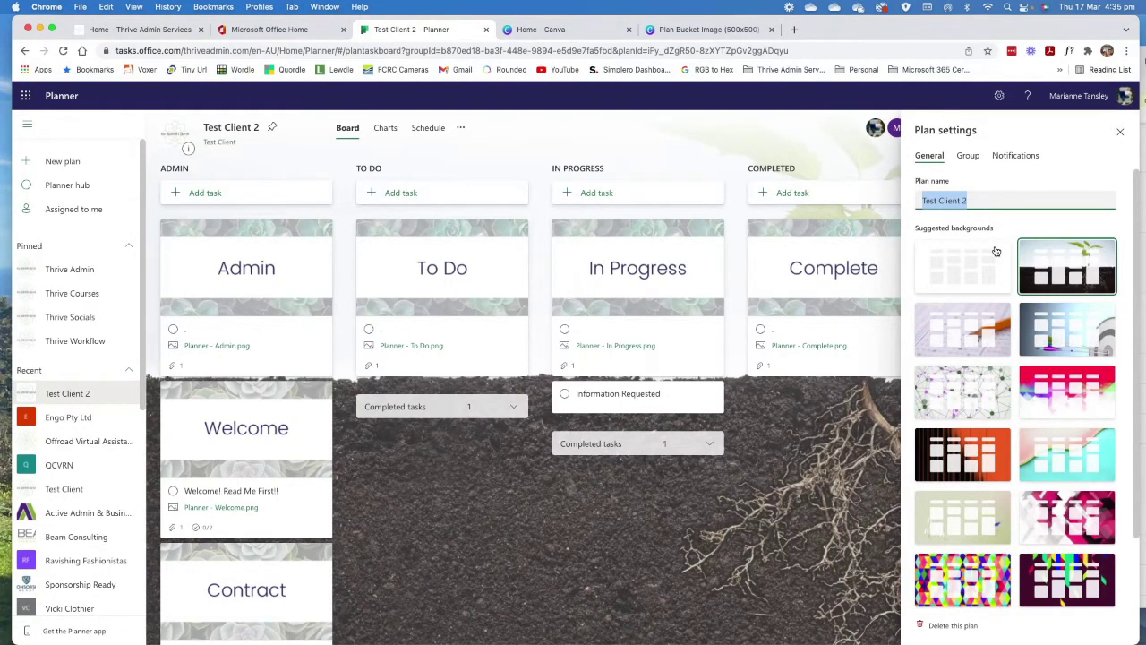
{"action": "type", "text": "grow"}
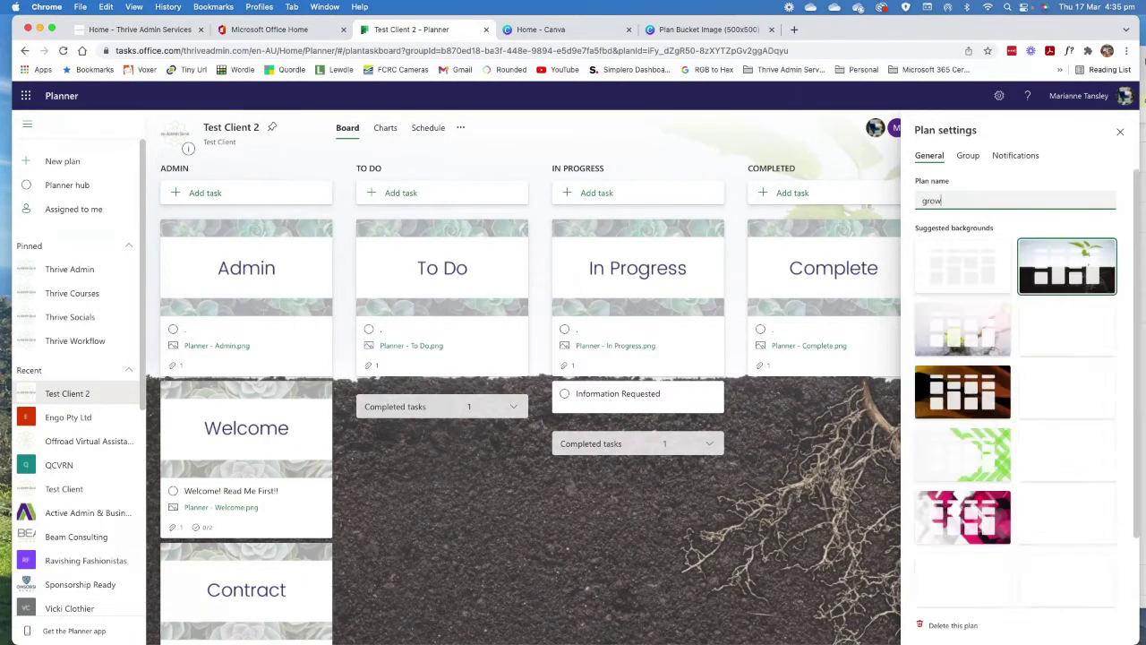
{"action": "left_click", "coordinate": [967, 343]}
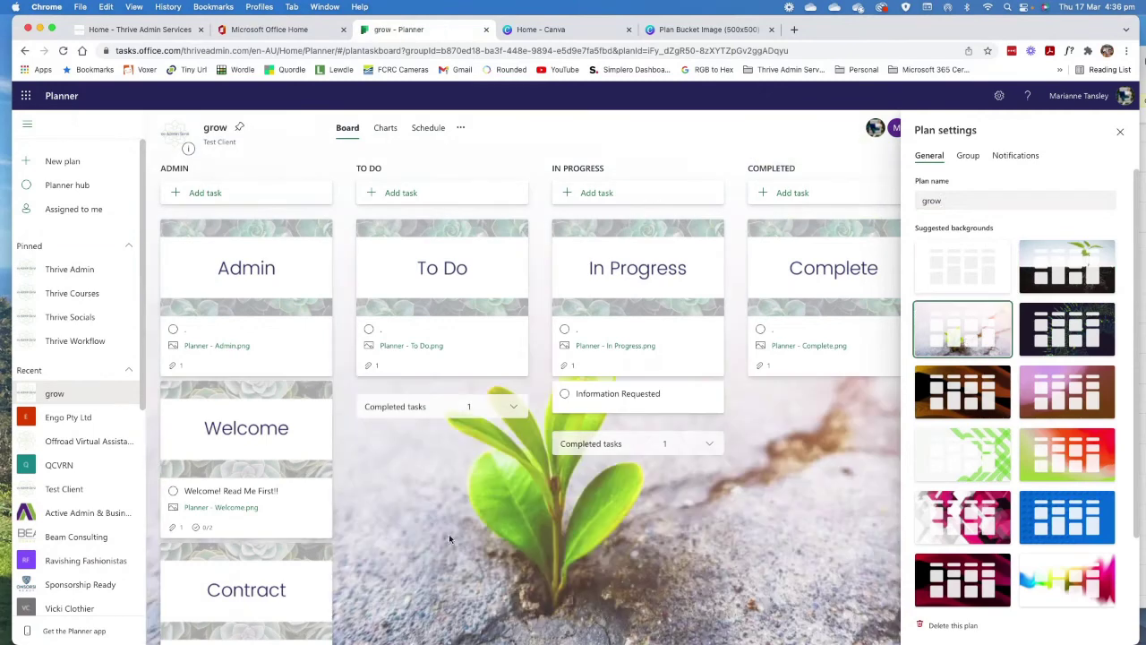
- Try the plan name 'cactus' with the cactus and pink potted plant backgrounds
{"action": "left_click", "coordinate": [934, 204]}
{"action": "double_click", "coordinate": [935, 204]}
{"action": "type", "text": "cactus"}
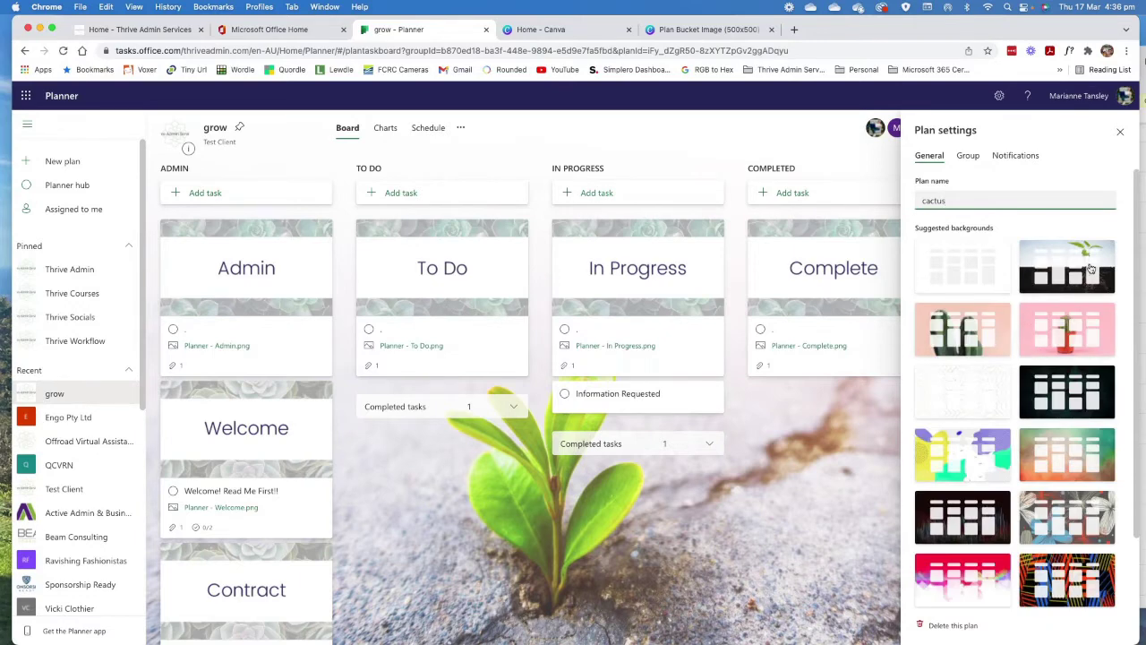
{"action": "left_click", "coordinate": [1086, 268]}
{"action": "left_click", "coordinate": [1086, 269]}
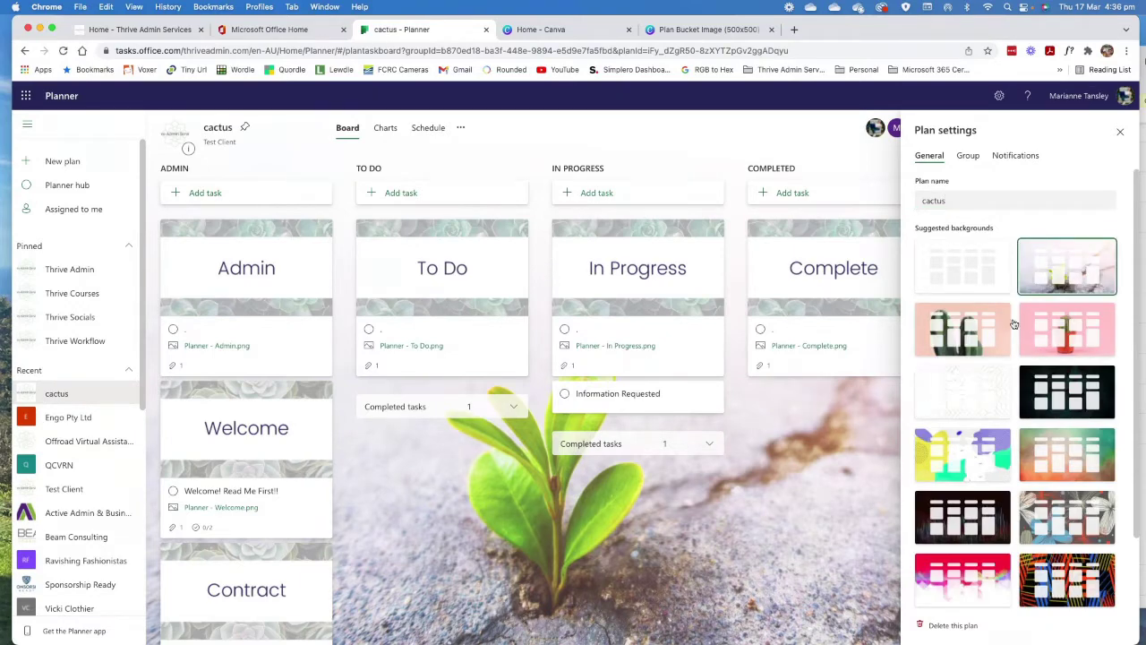
{"action": "left_click", "coordinate": [973, 336]}
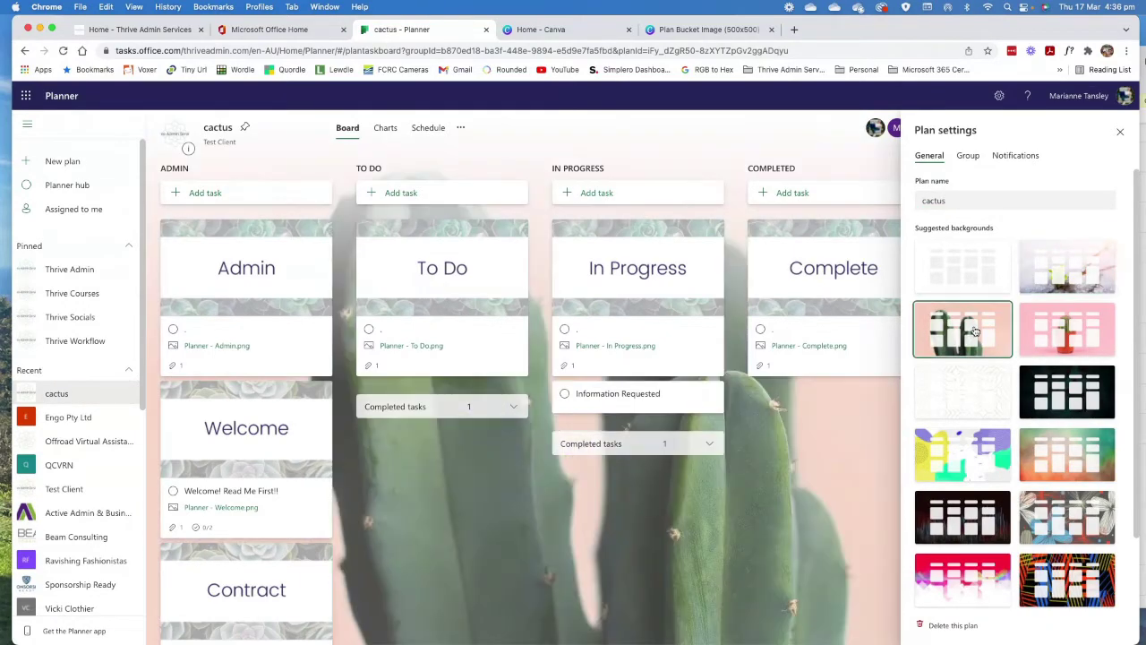
{"action": "left_click", "coordinate": [1065, 344]}
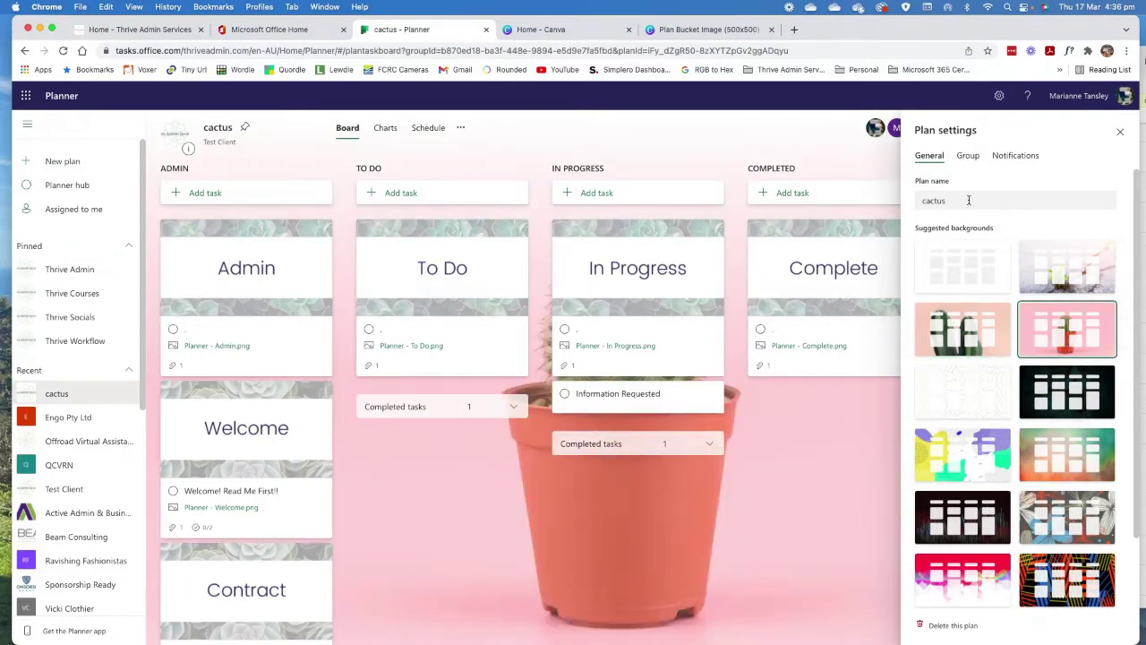
- Try 'succulent', then settle on 'grow' with the soil-and-roots background and close settings
{"action": "left_click_drag", "start_coordinate": [967, 201], "coordinate": [908, 205]}
{"action": "type", "text": "succulent"}
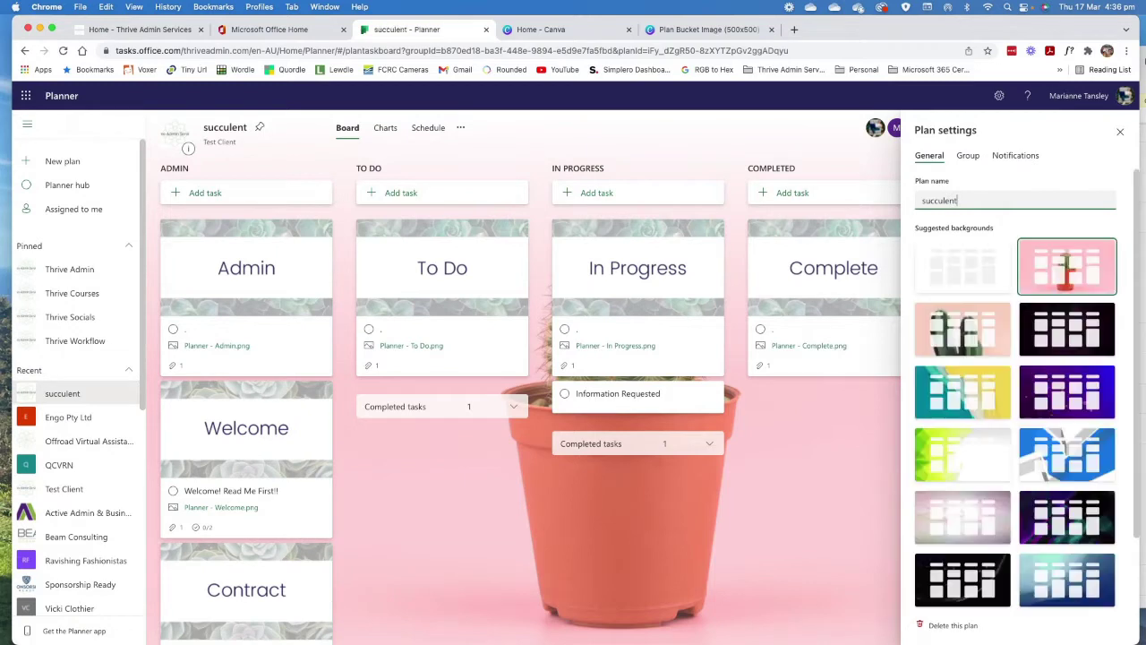
{"action": "scroll", "coordinate": [967, 439], "scroll_direction": "down", "scroll_amount": 2}
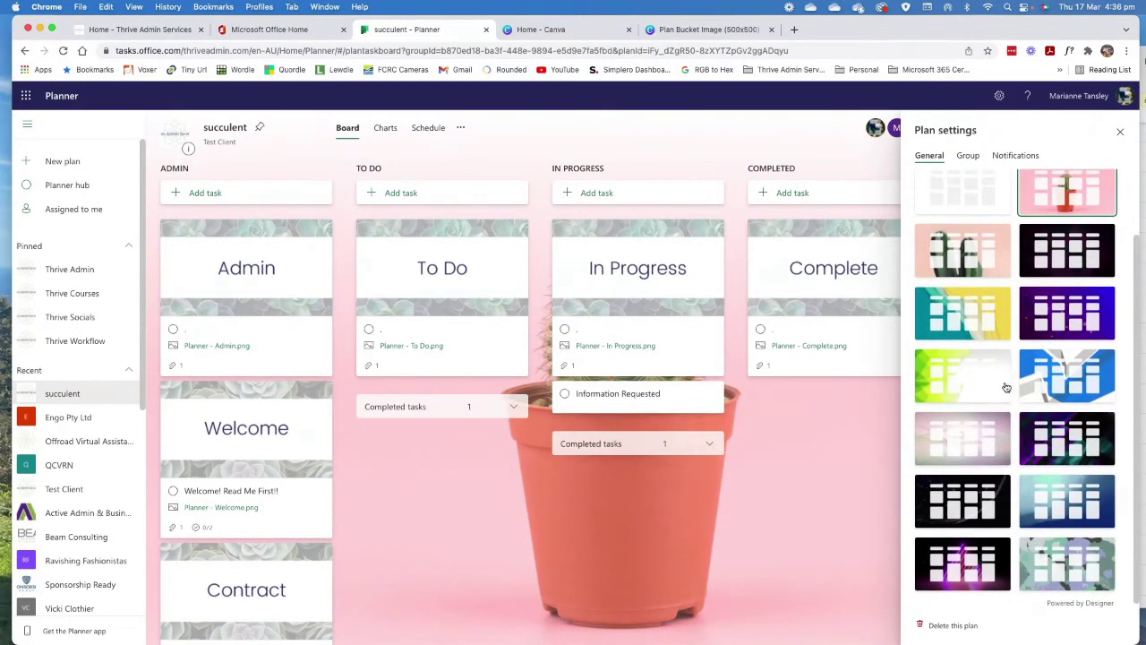
{"action": "scroll", "coordinate": [1006, 387], "scroll_direction": "up", "scroll_amount": 2}
{"action": "double_click", "coordinate": [934, 201]}
{"action": "type", "text": "grow"}
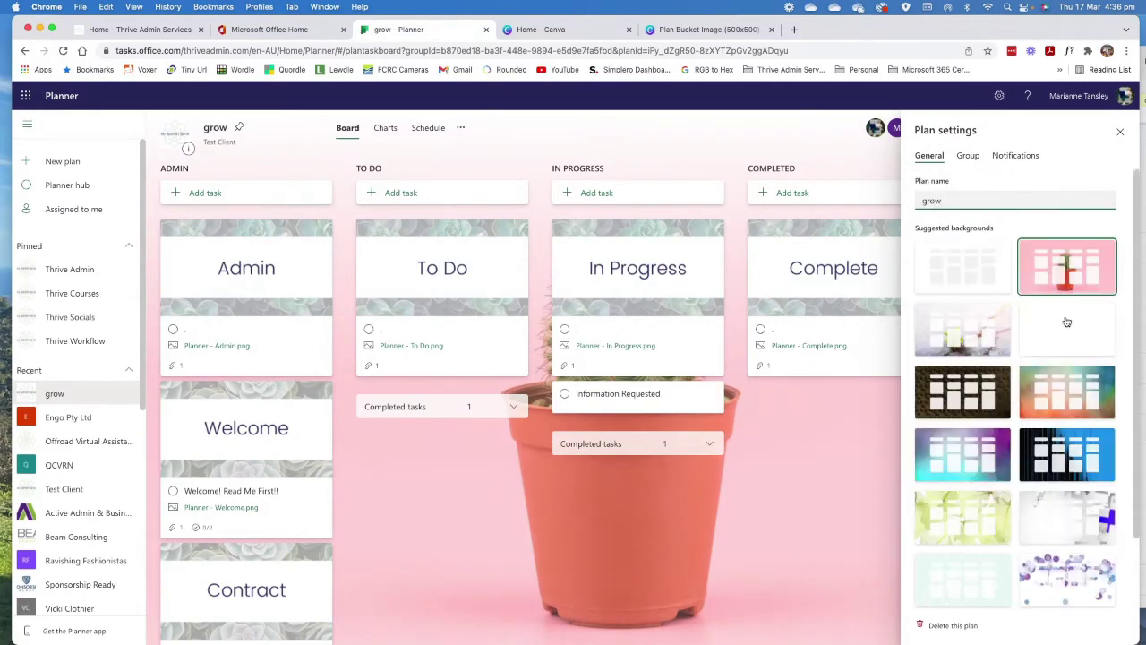
{"action": "left_click", "coordinate": [1075, 339]}
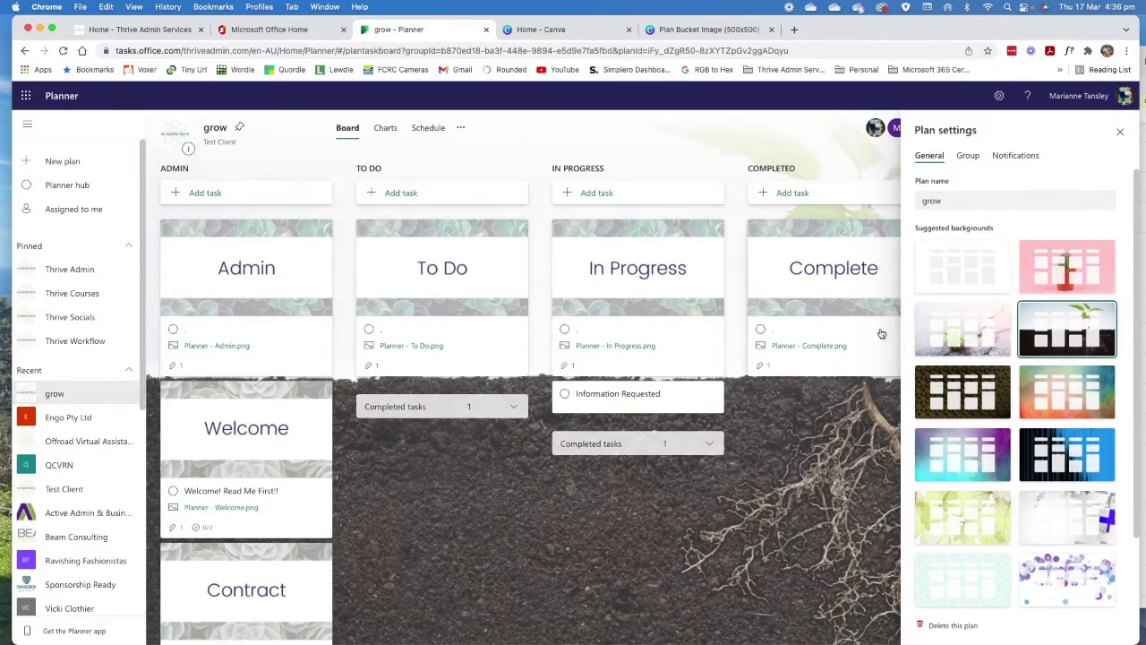
{"action": "left_click", "coordinate": [1119, 132]}
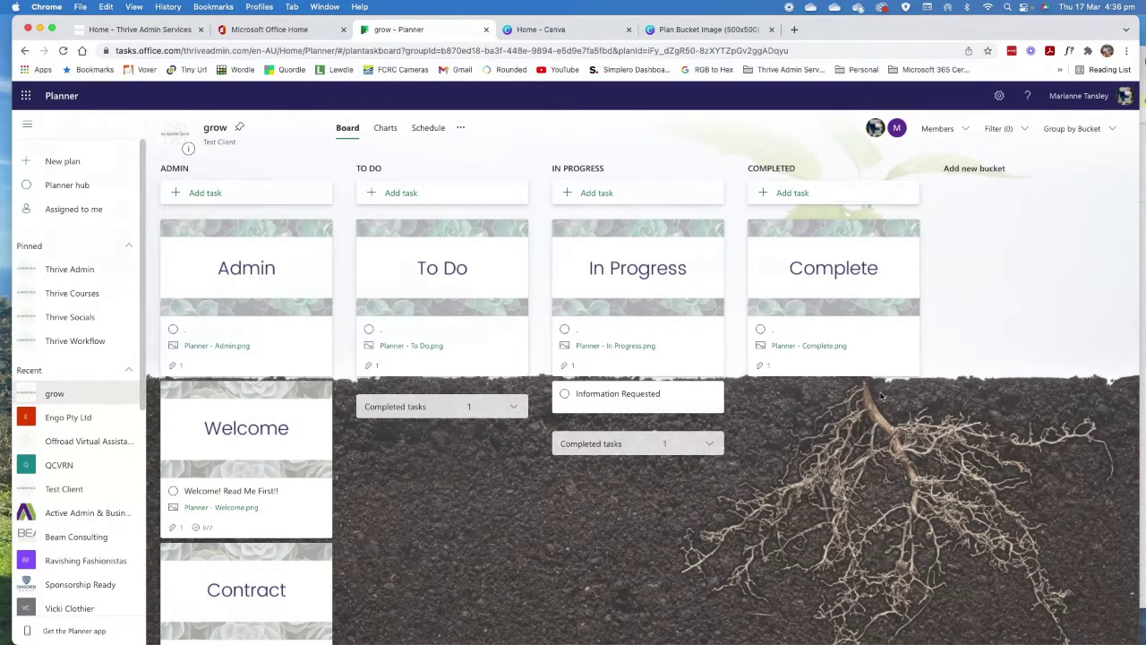
- Change the plan name from 'grow' to 'Test Client 2' in Plan settings
{"action": "left_click", "coordinate": [215, 138]}
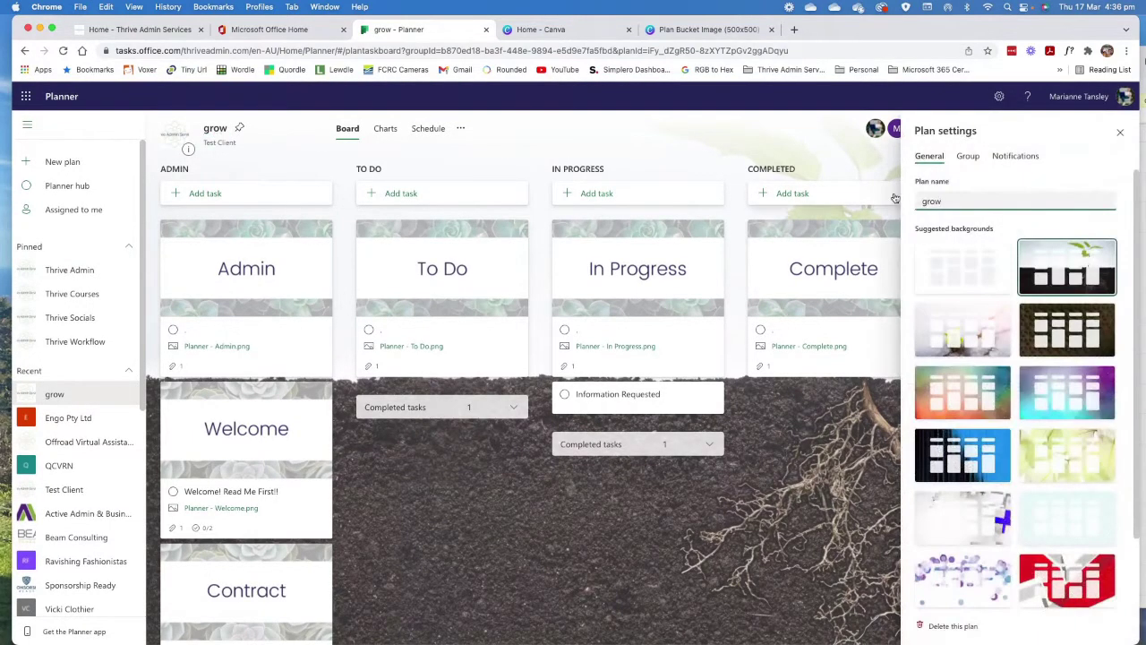
{"action": "left_click_drag", "start_coordinate": [941, 201], "coordinate": [896, 204]}
{"action": "type", "text": "Test Client"}
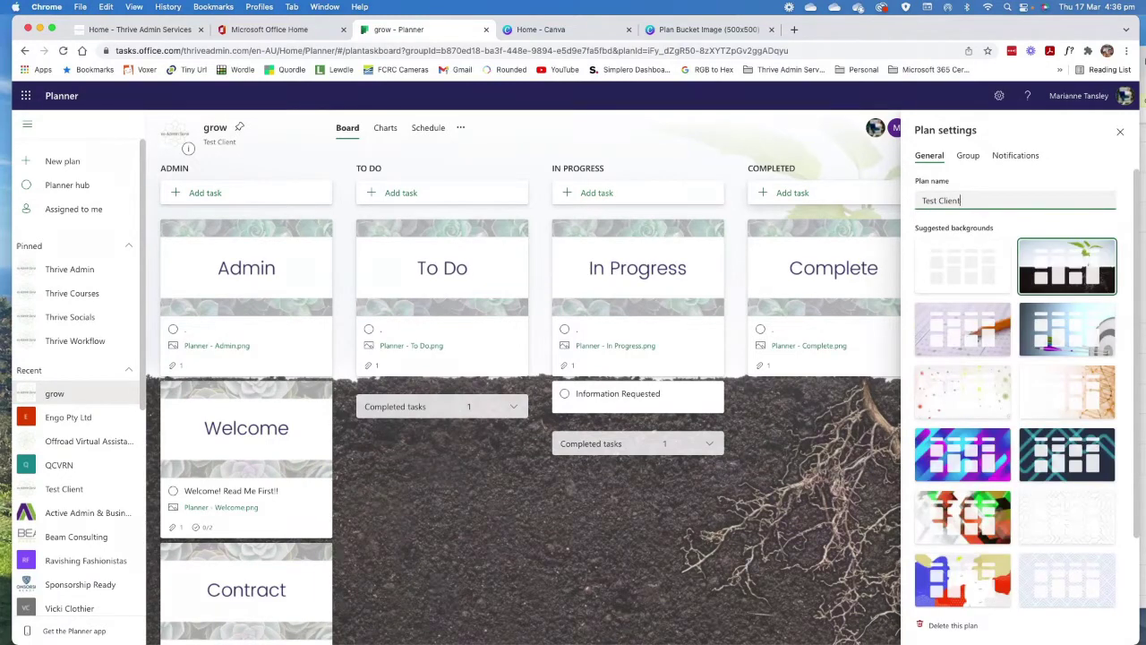
{"action": "type", "text": "2"}
{"action": "left_click", "coordinate": [1119, 132]}
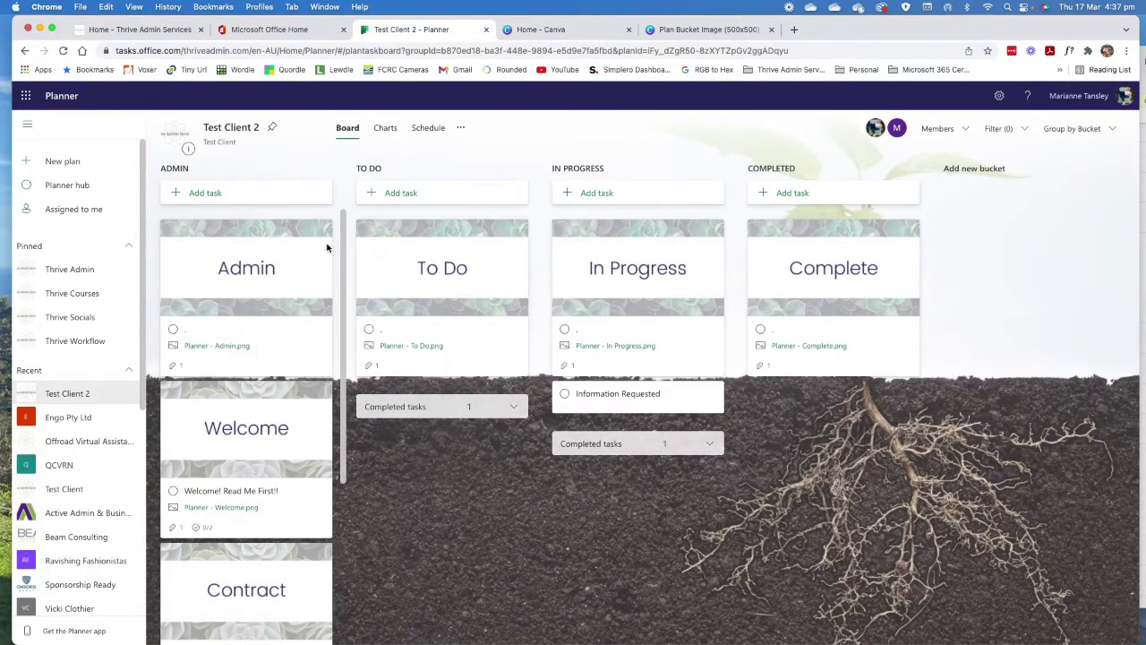
- Inspect the Admin header task's details and title, then close them
{"action": "left_click", "coordinate": [261, 231]}
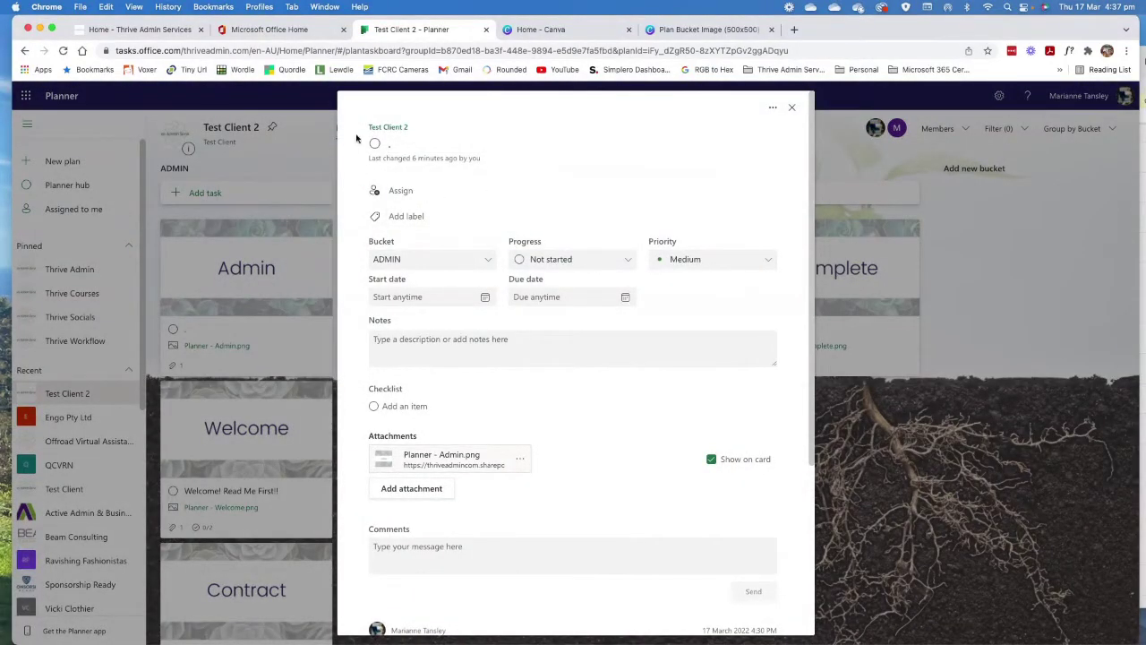
{"action": "left_click", "coordinate": [391, 147]}
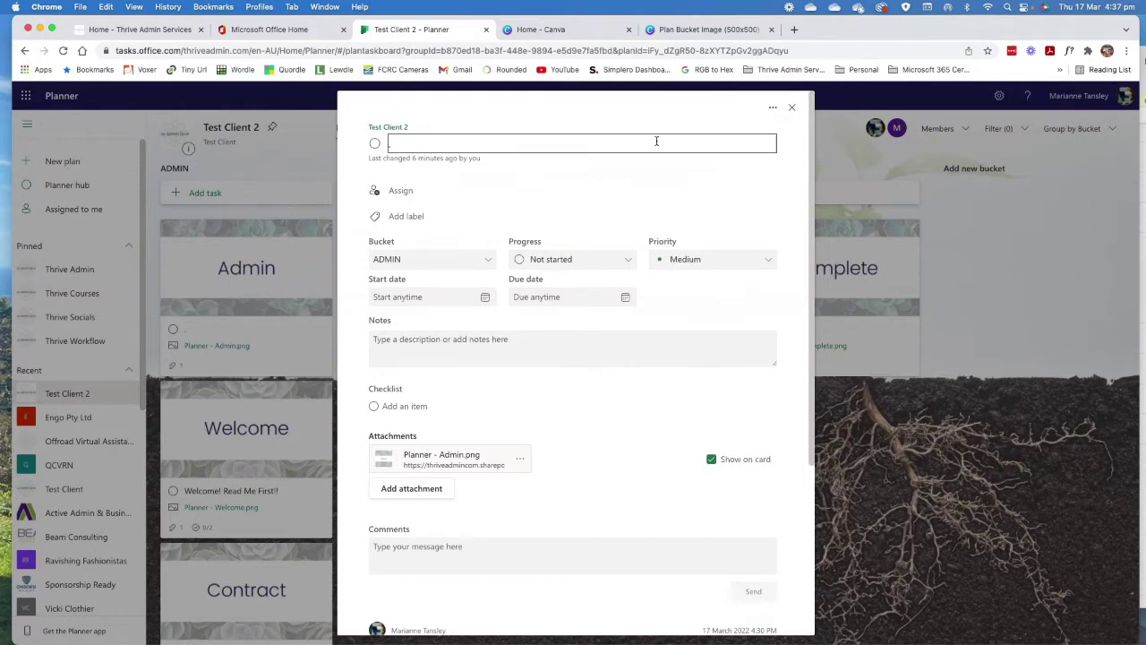
{"action": "left_click", "coordinate": [791, 107]}
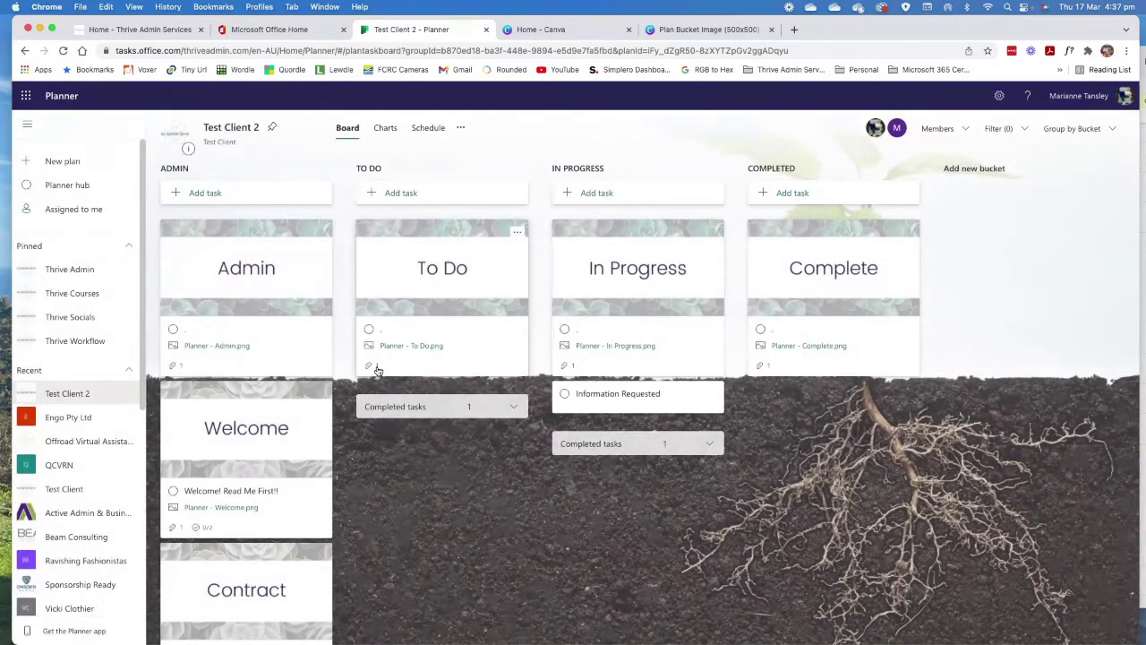
- Create a new bucket named TEST holding one placeholder task
{"action": "left_click", "coordinate": [974, 170]}
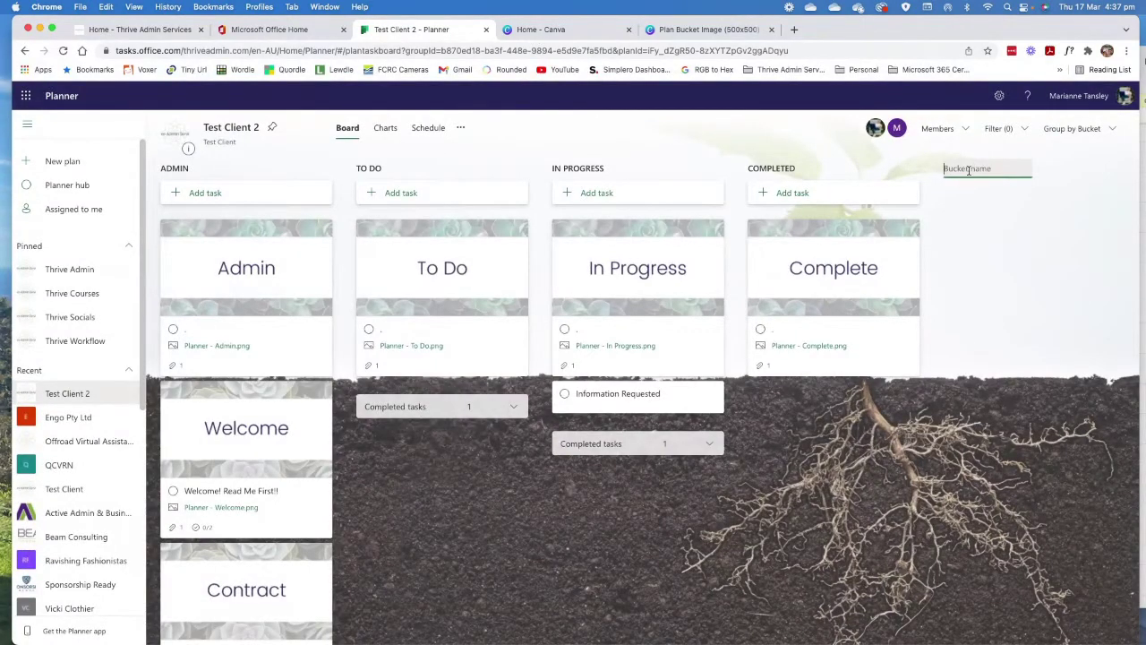
{"action": "type", "text": "TEST"}
{"action": "key", "text": "Return"}
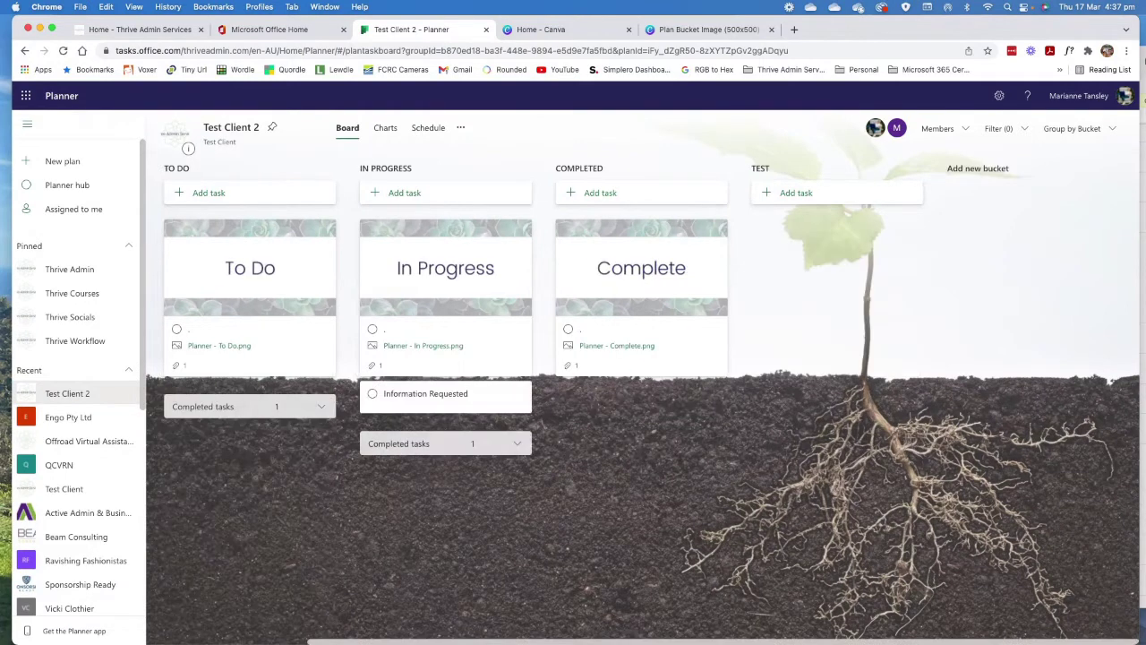
{"action": "left_click", "coordinate": [805, 197]}
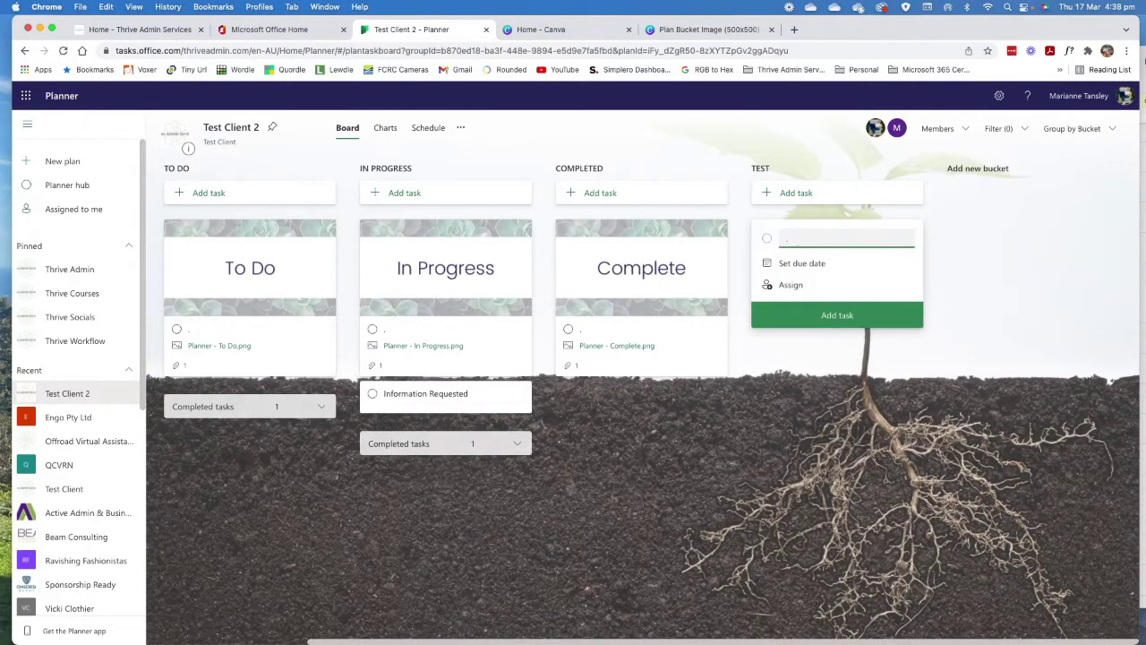
{"action": "key", "text": "Return"}
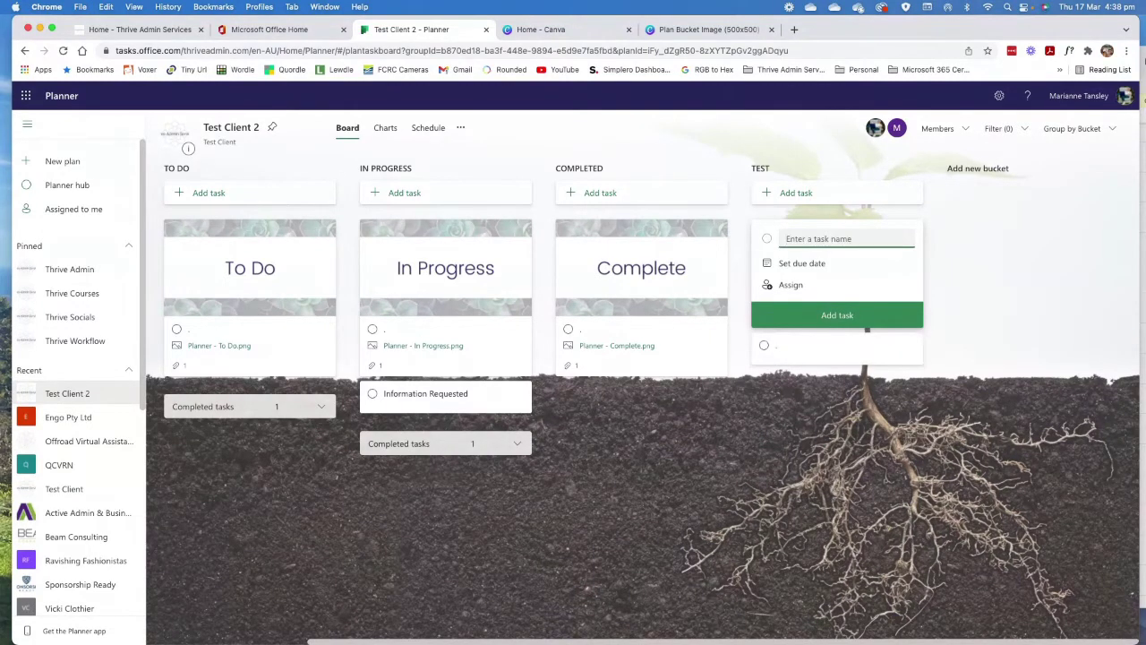
{"action": "key", "text": "Escape"}
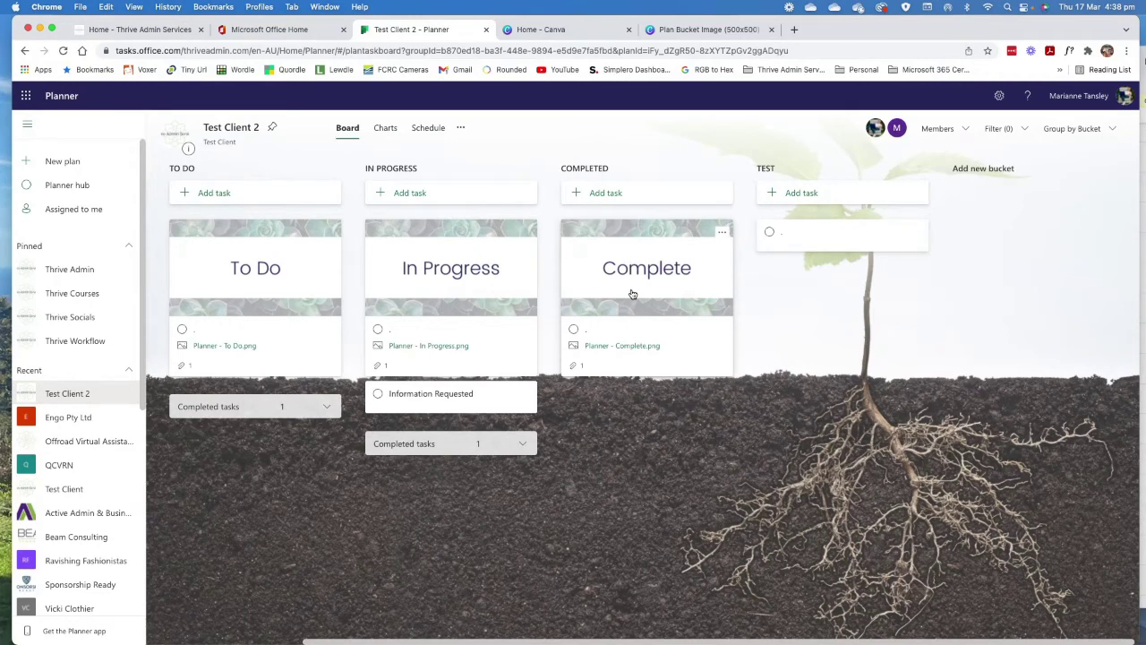
- Scroll back to the ADMIN bucket and switch to the Canva 'Plan Bucket Image (500x500)' design
{"action": "scroll", "coordinate": [632, 304], "scroll_direction": "left", "scroll_amount": 5}
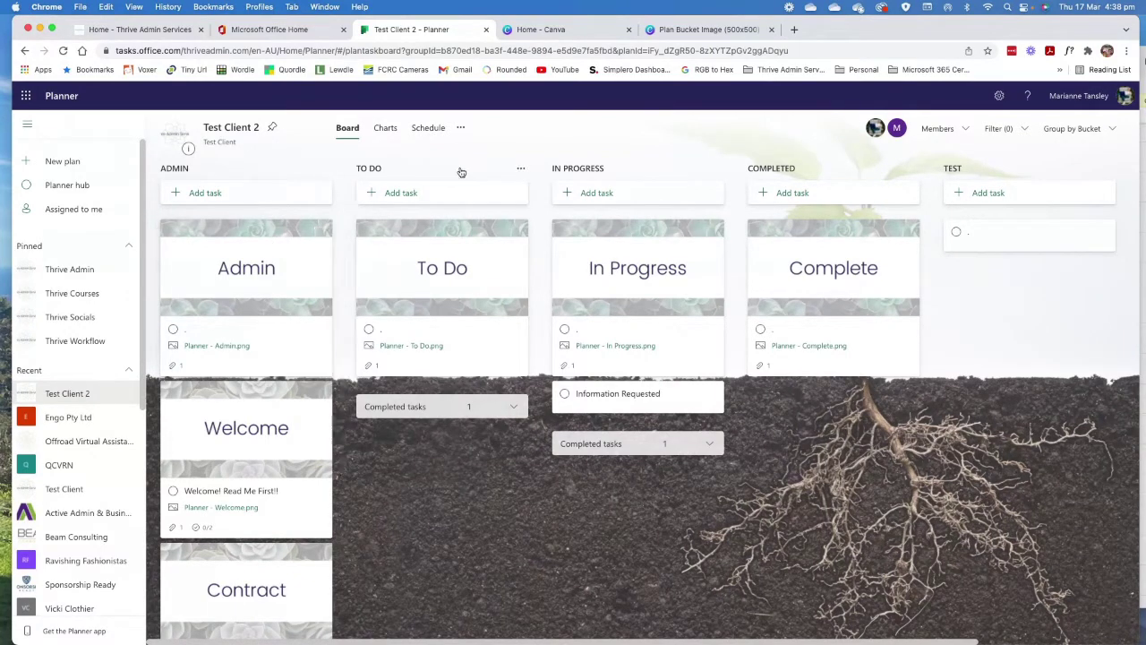
{"action": "left_click", "coordinate": [694, 31]}
{"action": "scroll", "coordinate": [967, 347], "scroll_direction": "up", "scroll_amount": 1}
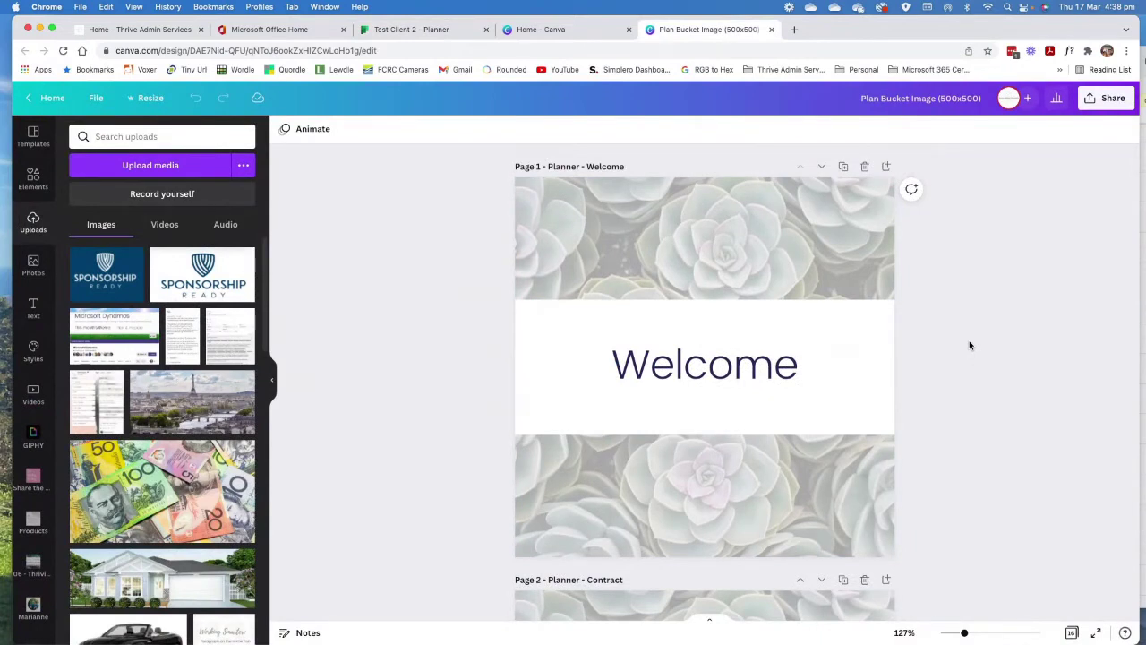
- Hide the Uploads panel and look over the Planner - Welcome page
{"action": "left_click", "coordinate": [271, 379]}
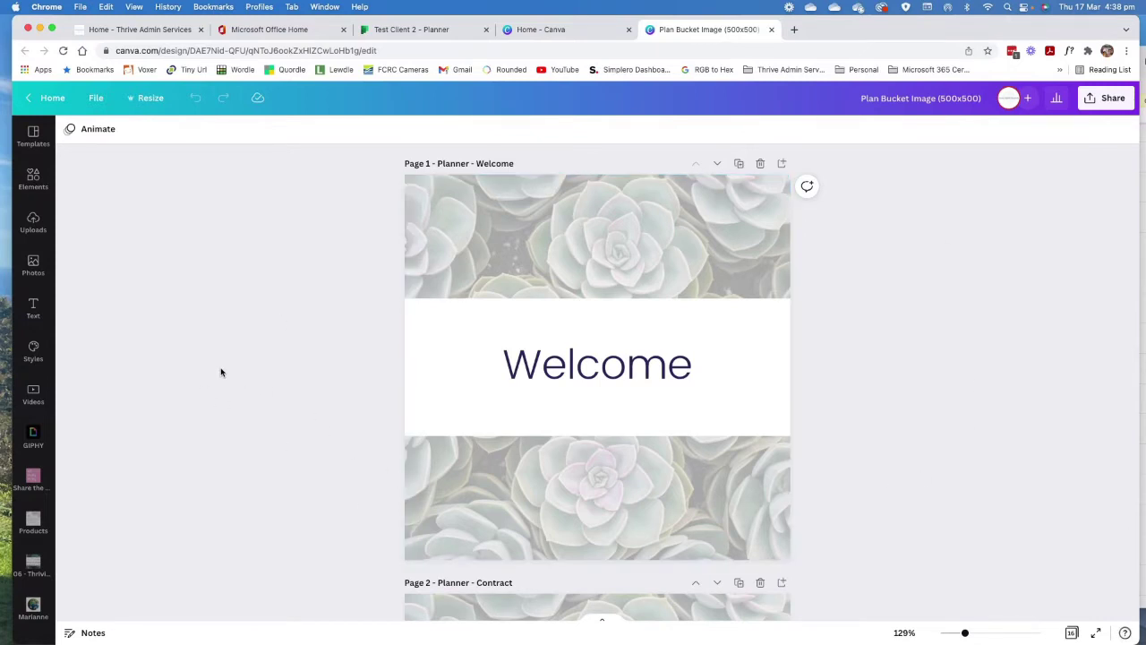
{"action": "scroll", "coordinate": [221, 372], "scroll_direction": "down", "scroll_amount": 2}
{"action": "scroll", "coordinate": [221, 373], "scroll_direction": "up", "scroll_amount": 2}
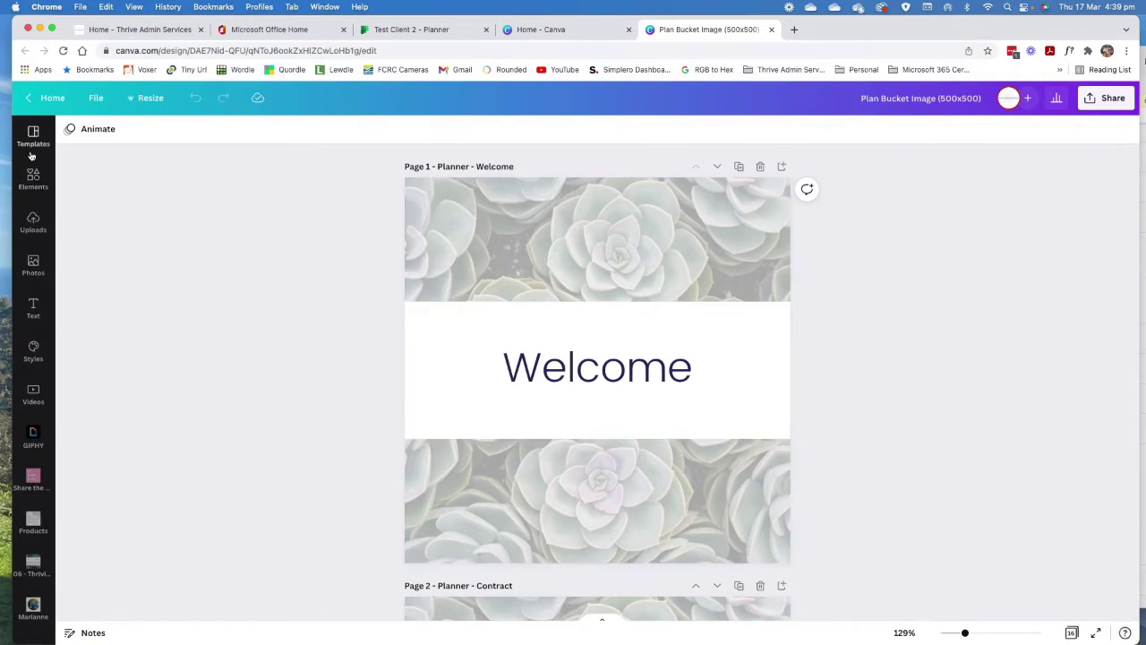
{"action": "left_click", "coordinate": [34, 265]}
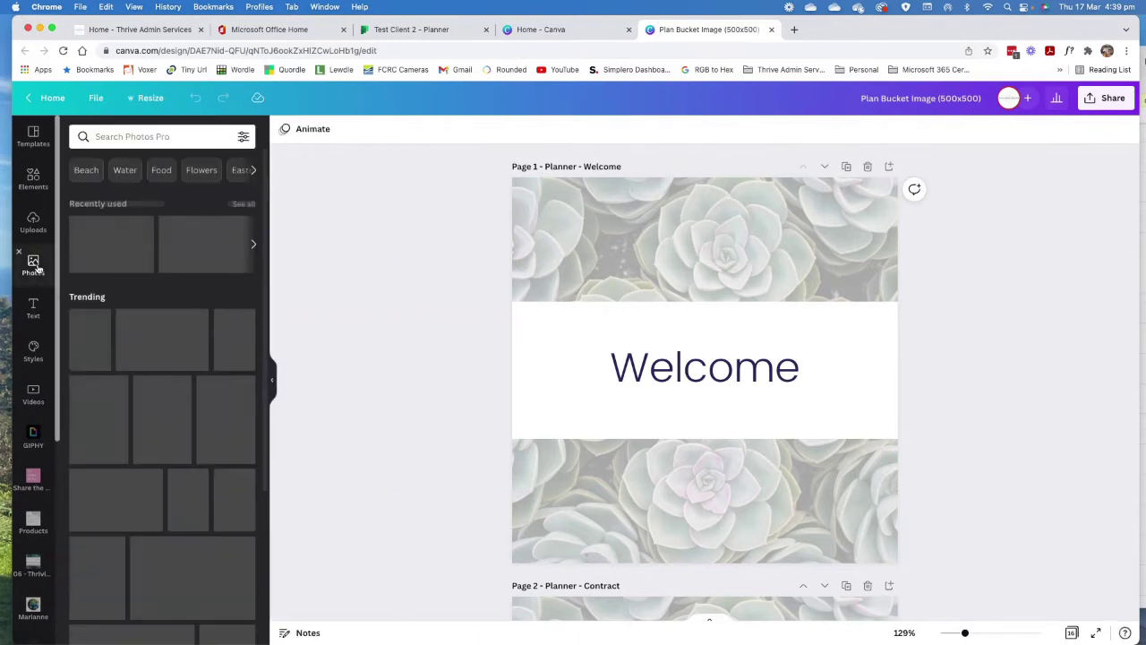
{"action": "left_click", "coordinate": [647, 230]}
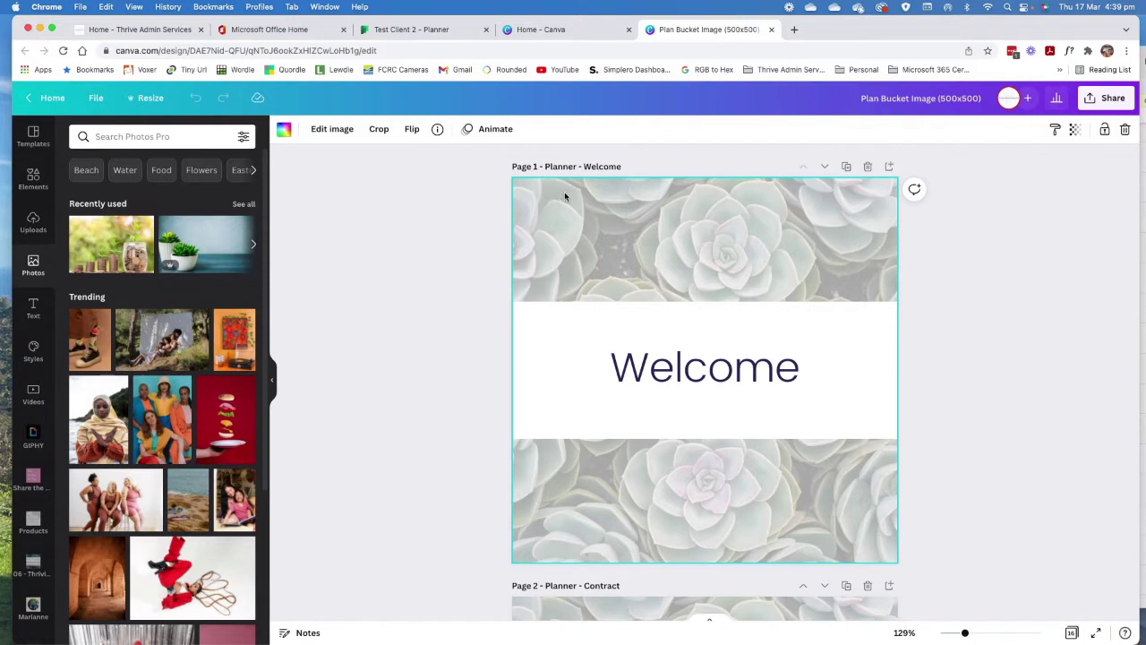
{"action": "left_click", "coordinate": [563, 337]}
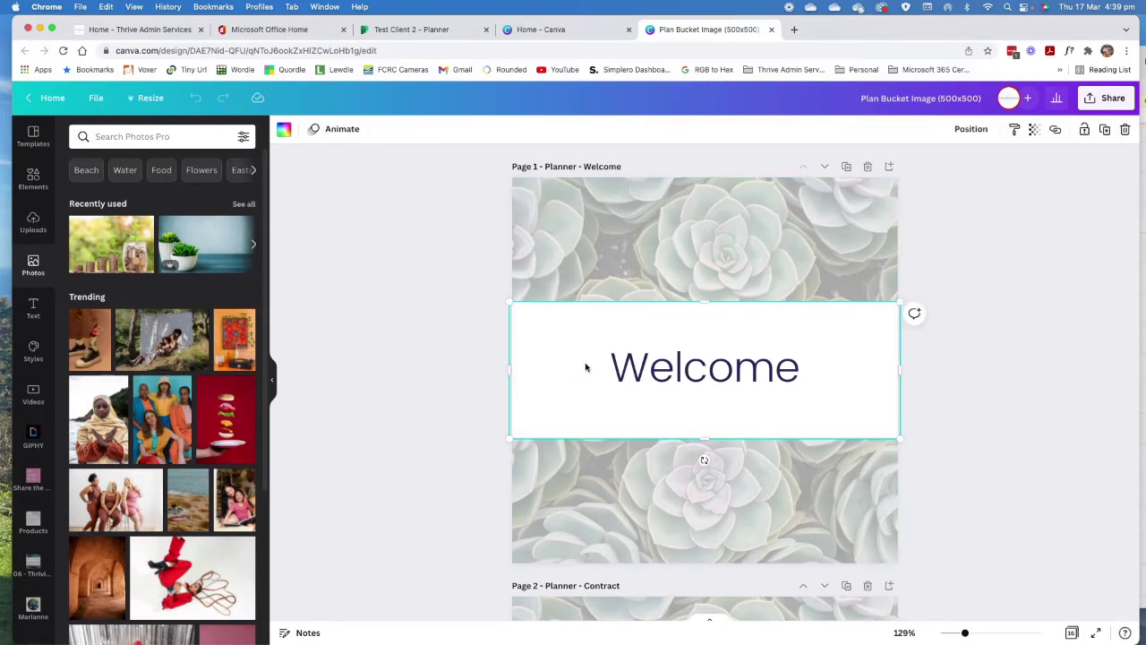
{"action": "left_click", "coordinate": [652, 376]}
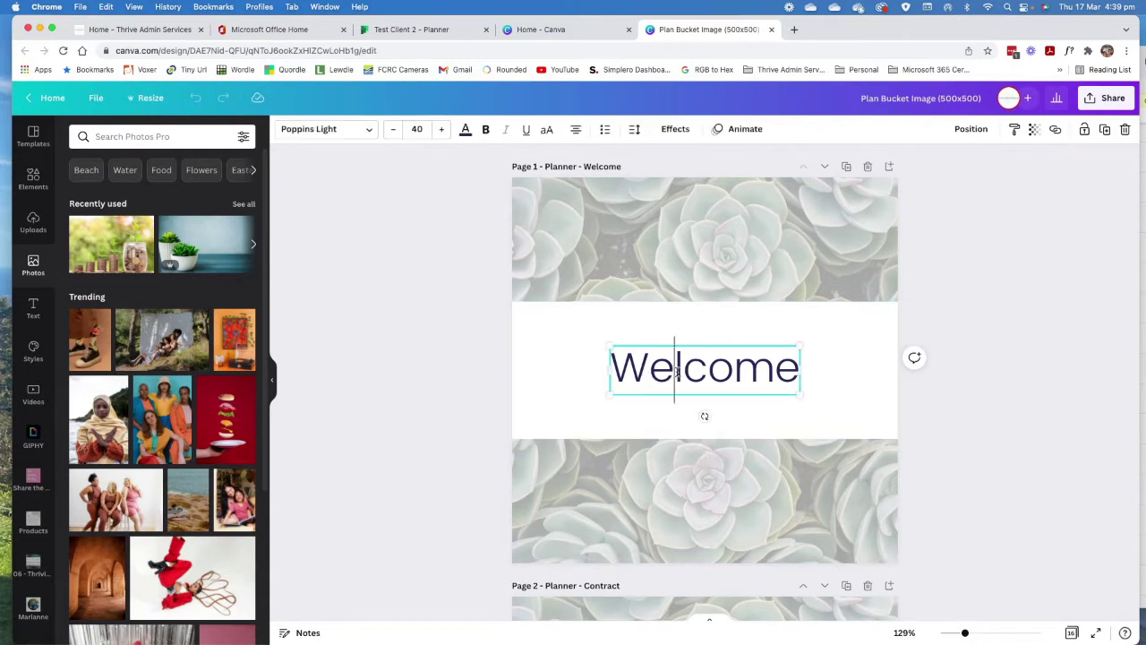
{"action": "double_click", "coordinate": [677, 372]}
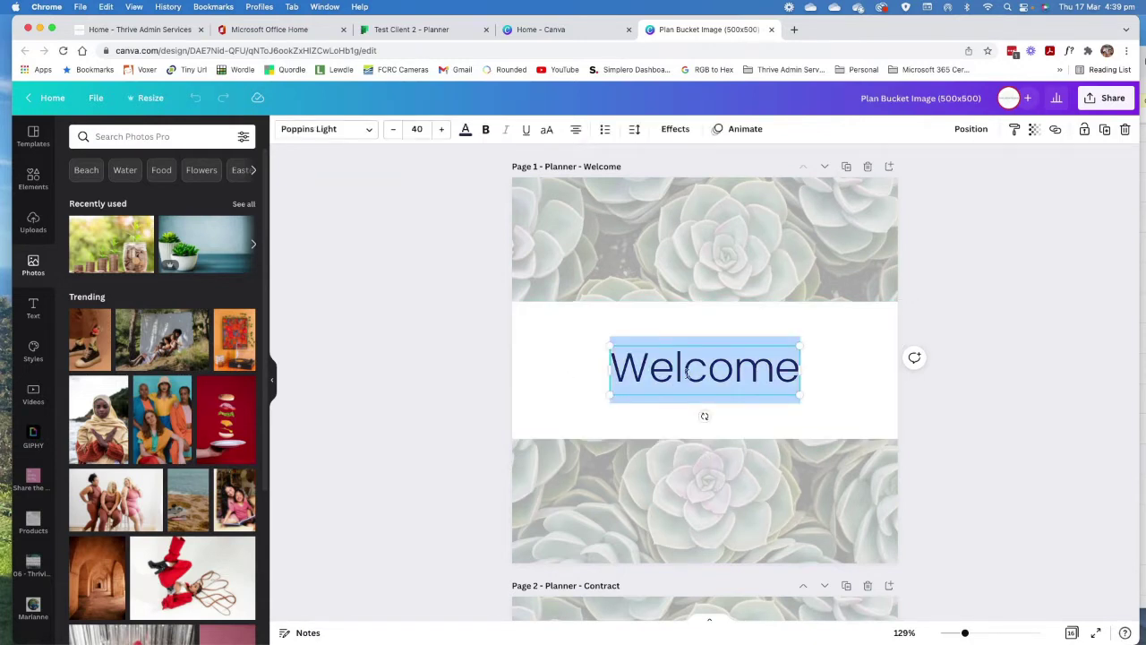
{"action": "left_click", "coordinate": [568, 373]}
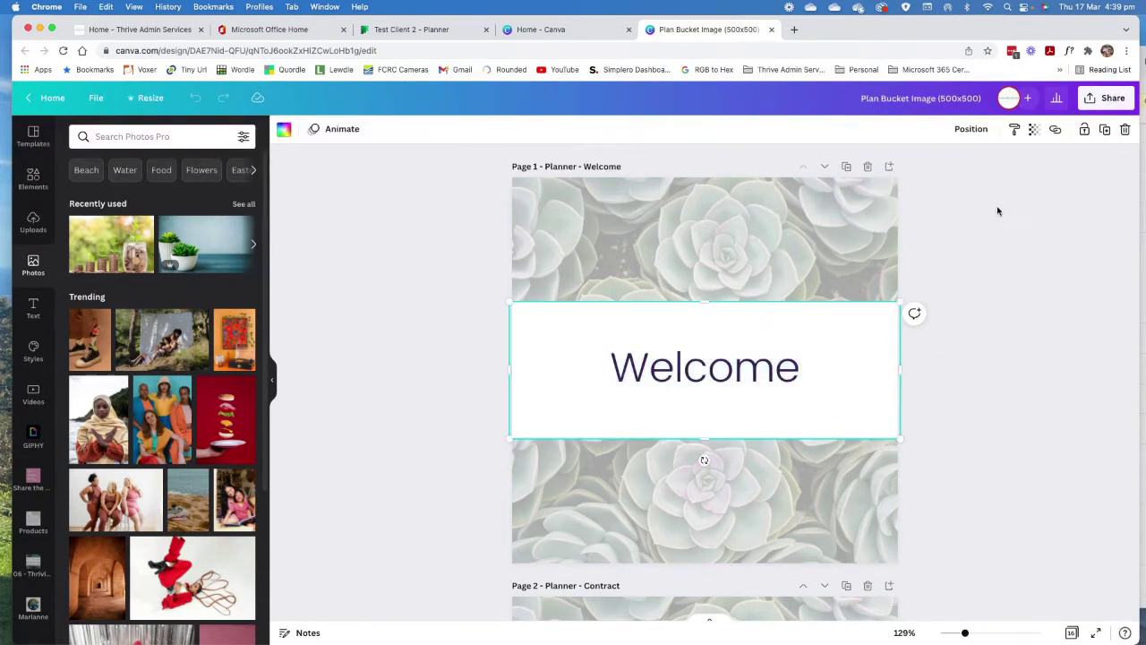
{"action": "right_click", "coordinate": [845, 340]}
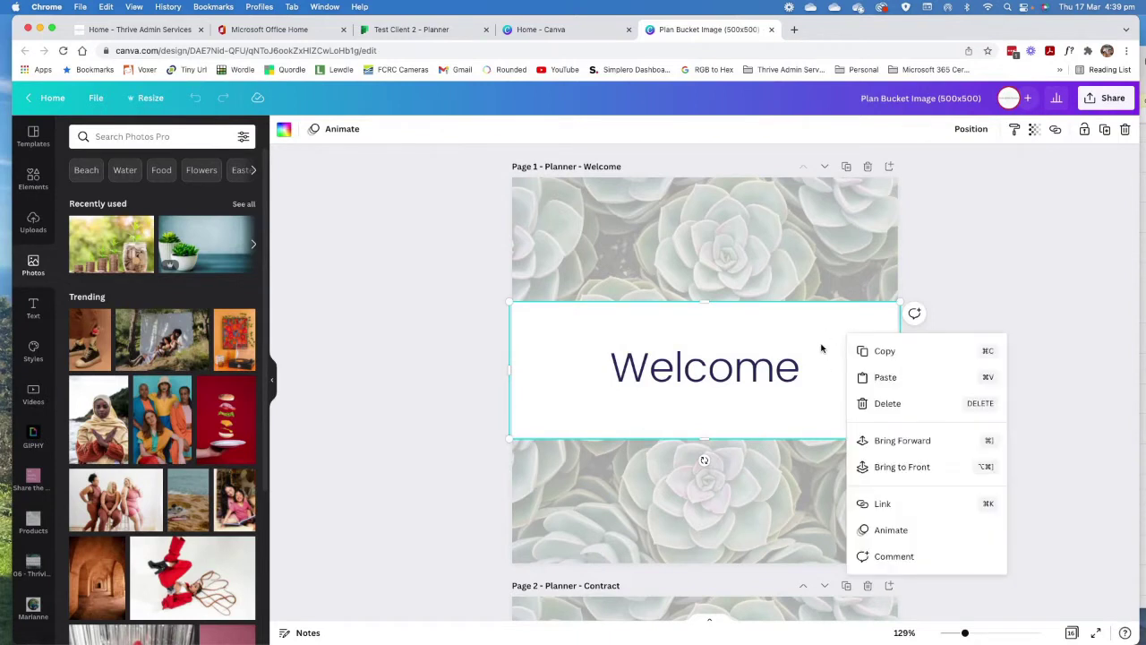
{"action": "left_click", "coordinate": [822, 347]}
{"action": "left_click_drag", "start_coordinate": [705, 301], "coordinate": [705, 302]}
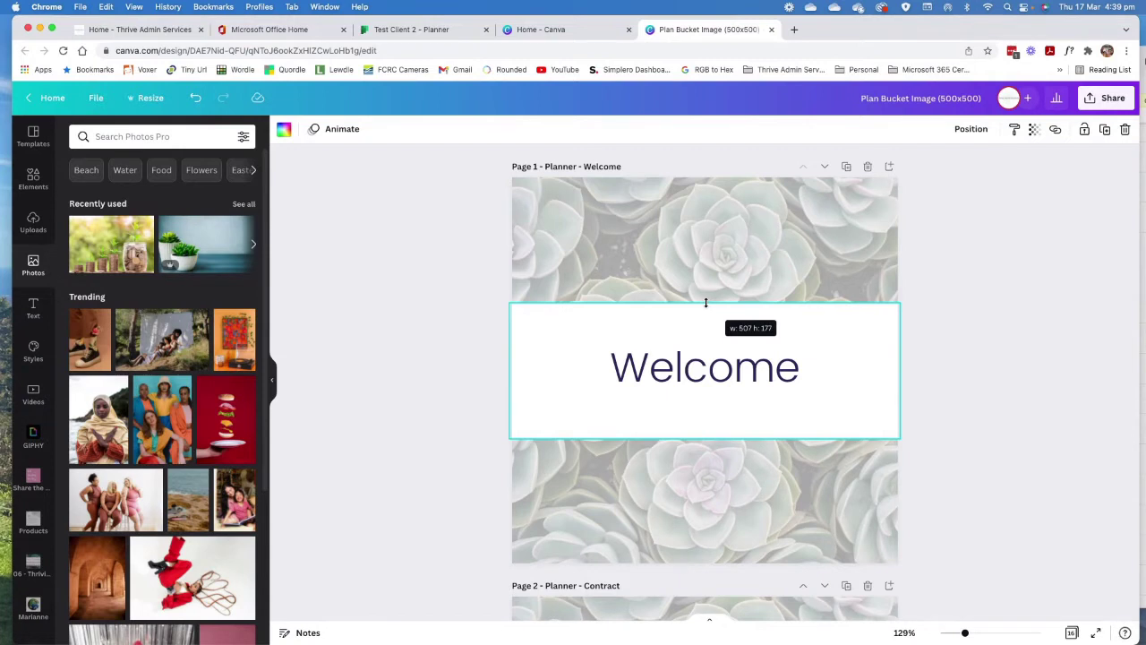
{"action": "left_click_drag", "start_coordinate": [706, 303], "coordinate": [706, 303]}
{"action": "left_click_drag", "start_coordinate": [758, 335], "coordinate": [757, 338]}
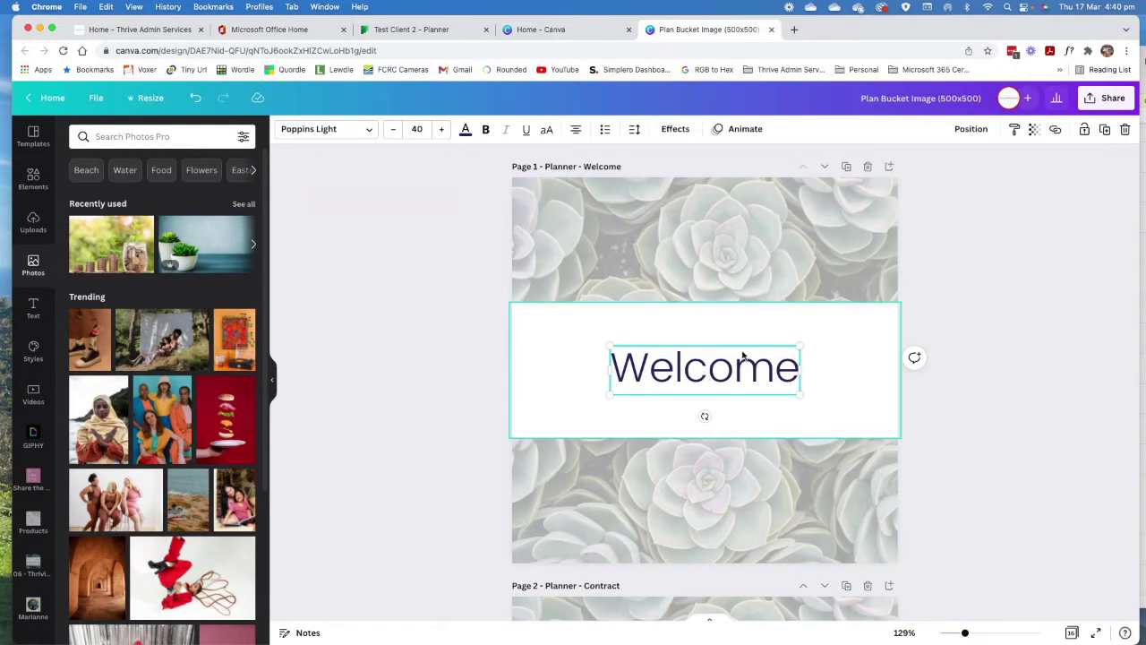
{"action": "left_click", "coordinate": [778, 239]}
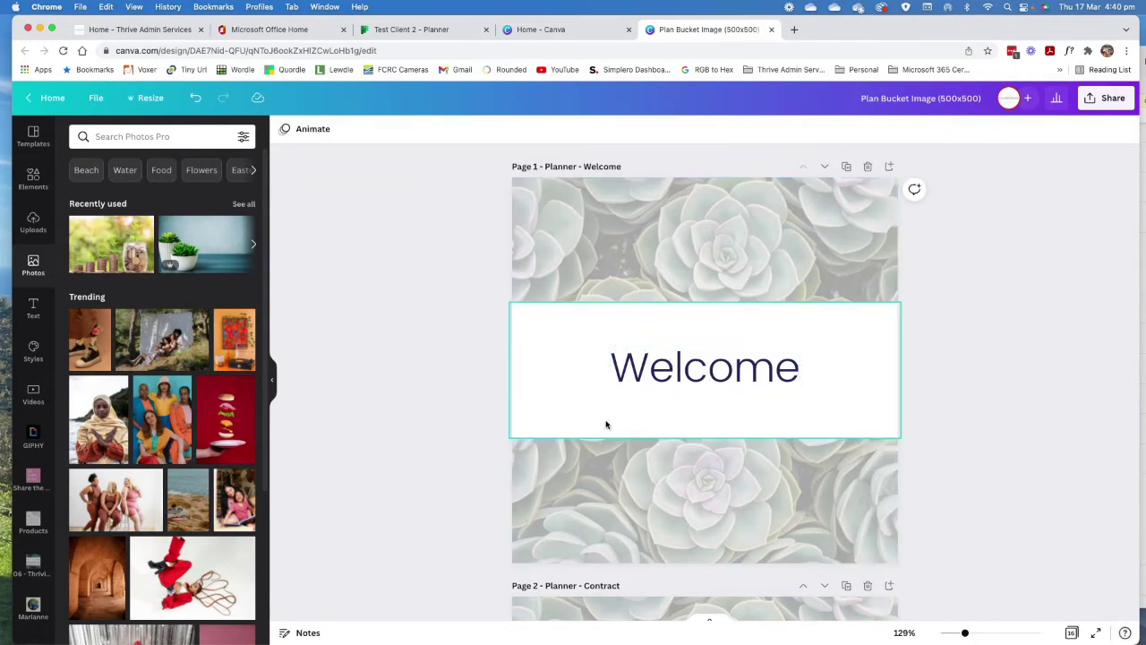
{"action": "scroll", "coordinate": [626, 191], "scroll_direction": "down", "scroll_amount": 7}
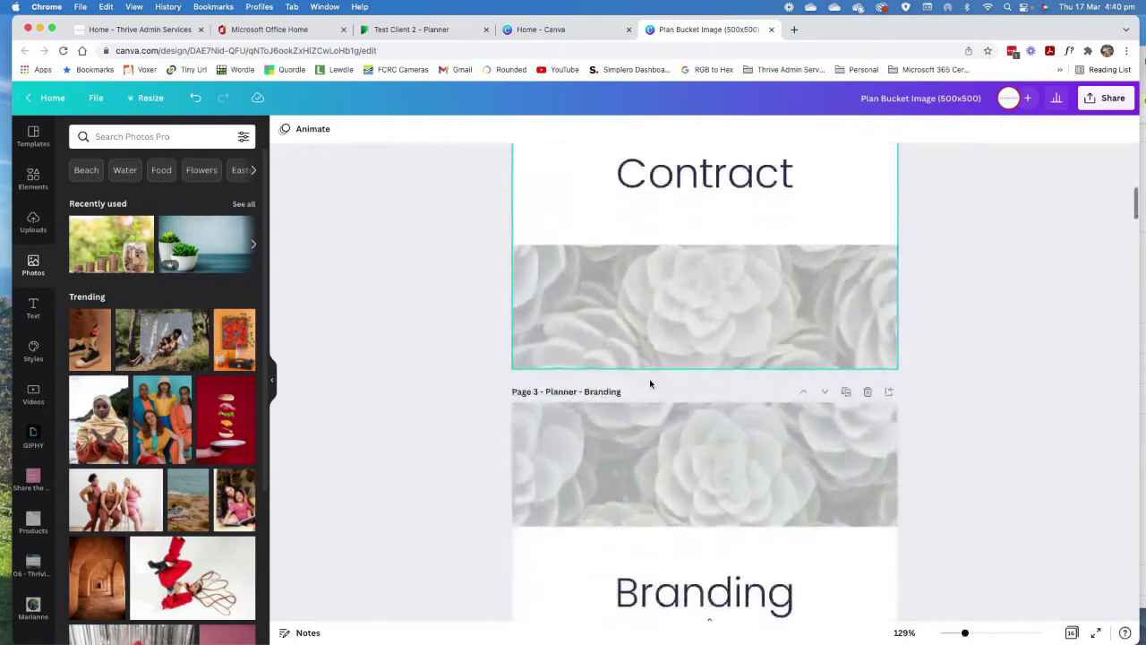
{"action": "scroll", "coordinate": [649, 379], "scroll_direction": "down", "scroll_amount": 6}
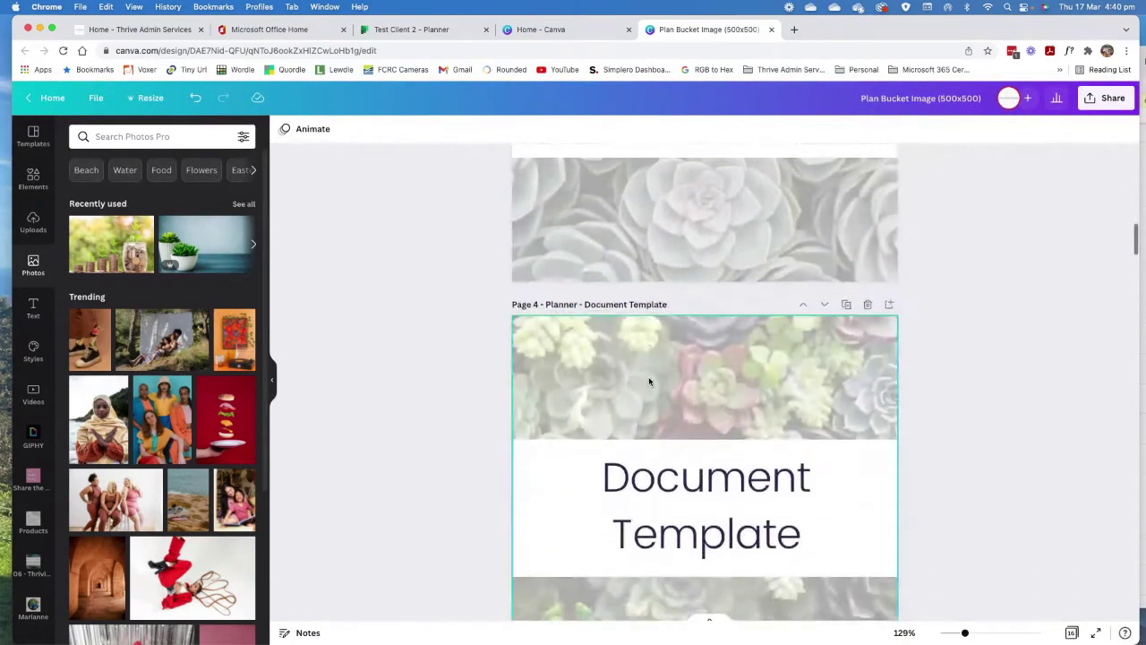
{"action": "scroll", "coordinate": [649, 380], "scroll_direction": "down", "scroll_amount": 1}
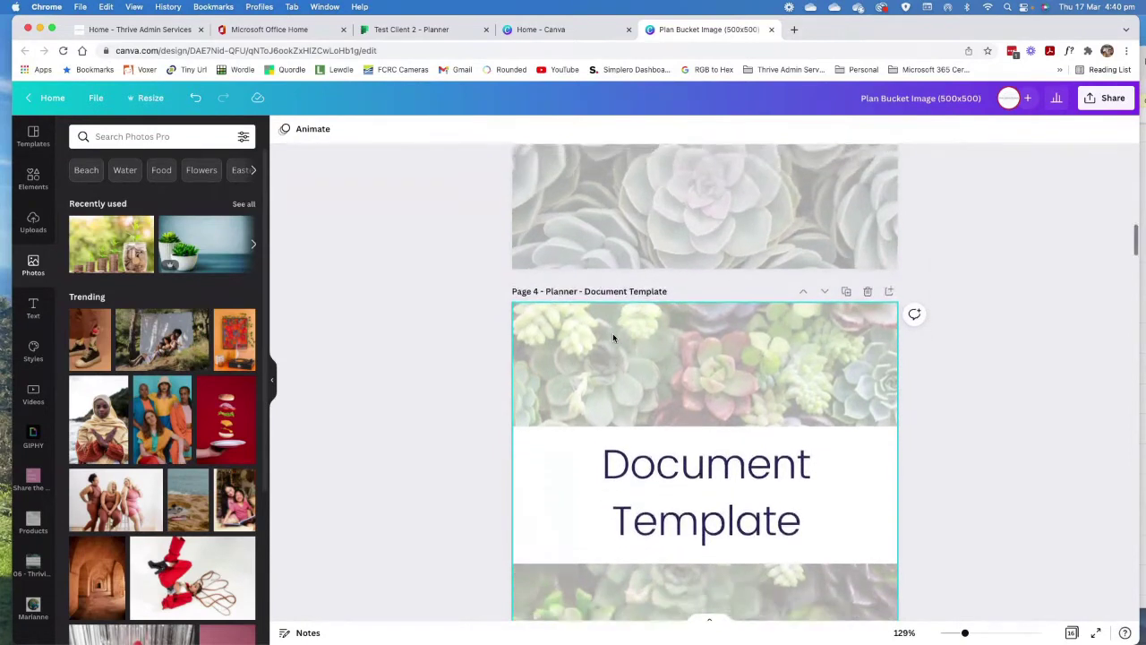
{"action": "scroll", "coordinate": [612, 336], "scroll_direction": "down", "scroll_amount": 3}
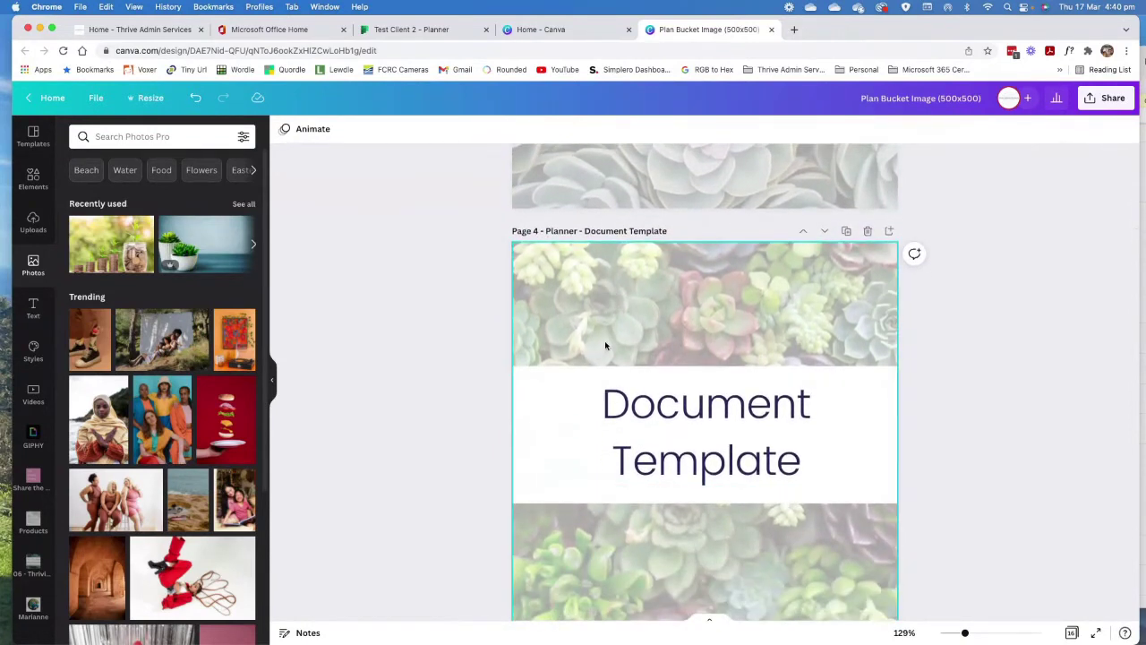
{"action": "left_click", "coordinate": [649, 320]}
{"action": "left_click", "coordinate": [1074, 129]}
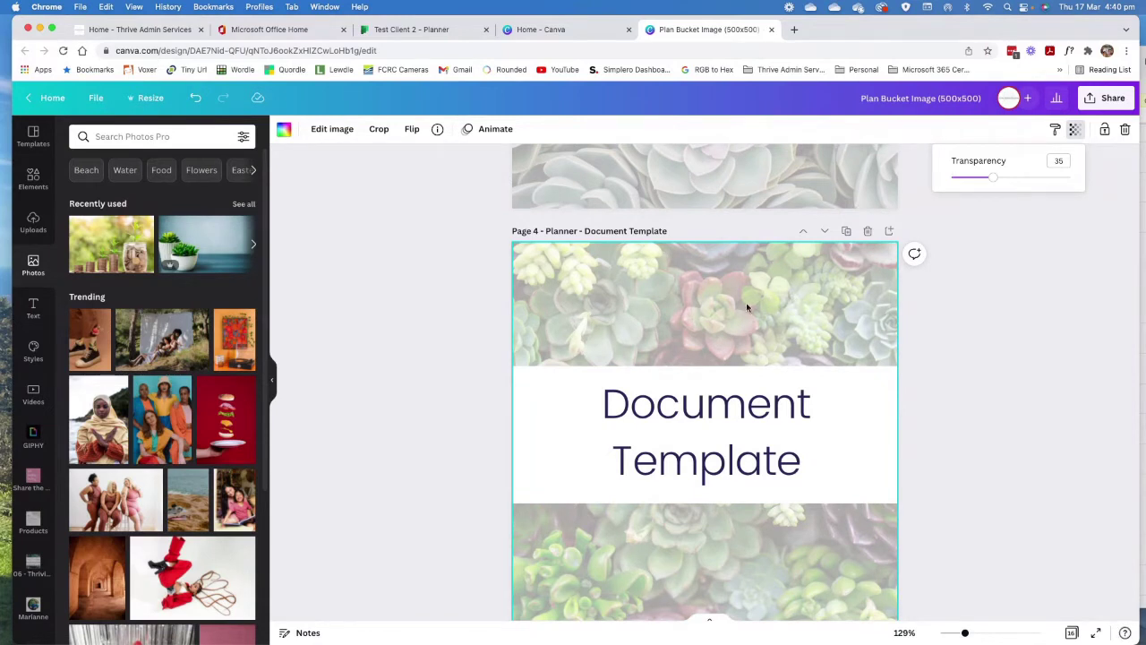
{"action": "left_click", "coordinate": [786, 307]}
{"action": "left_click", "coordinate": [922, 302]}
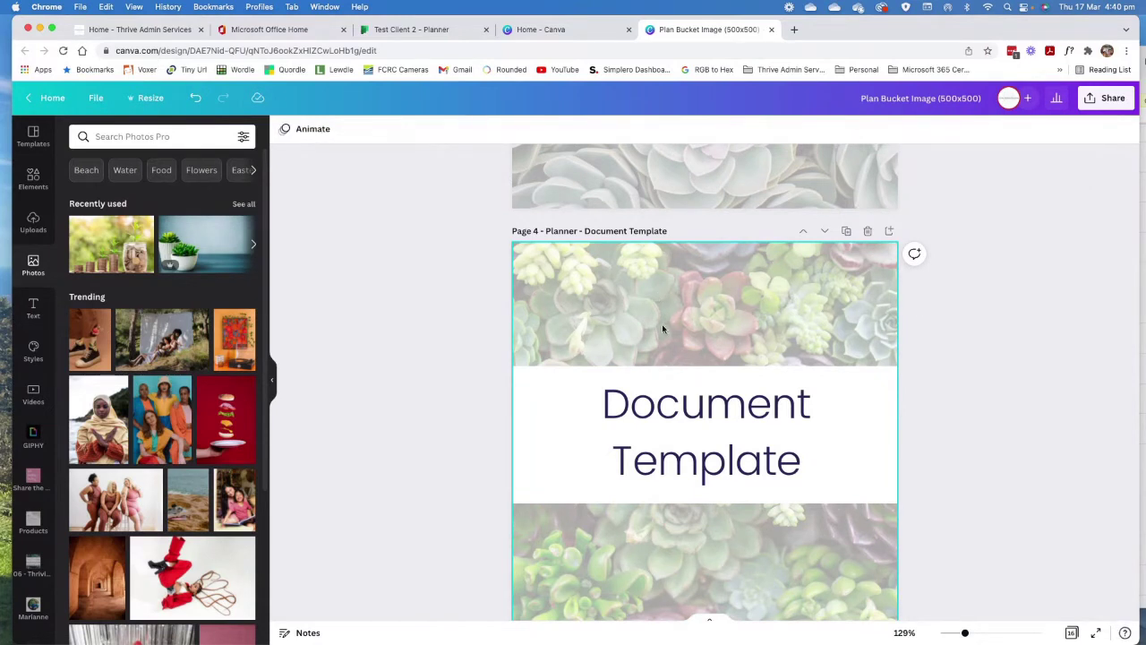
{"action": "scroll", "coordinate": [663, 291], "scroll_direction": "down", "scroll_amount": 5}
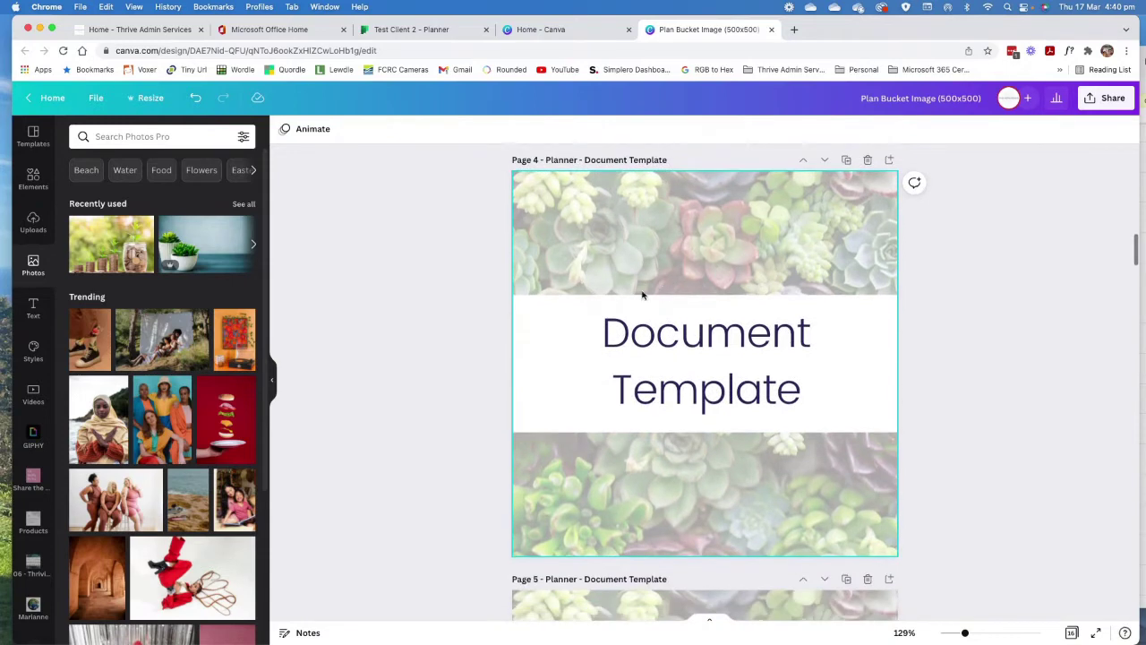
{"action": "scroll", "coordinate": [645, 307], "scroll_direction": "down", "scroll_amount": 10}
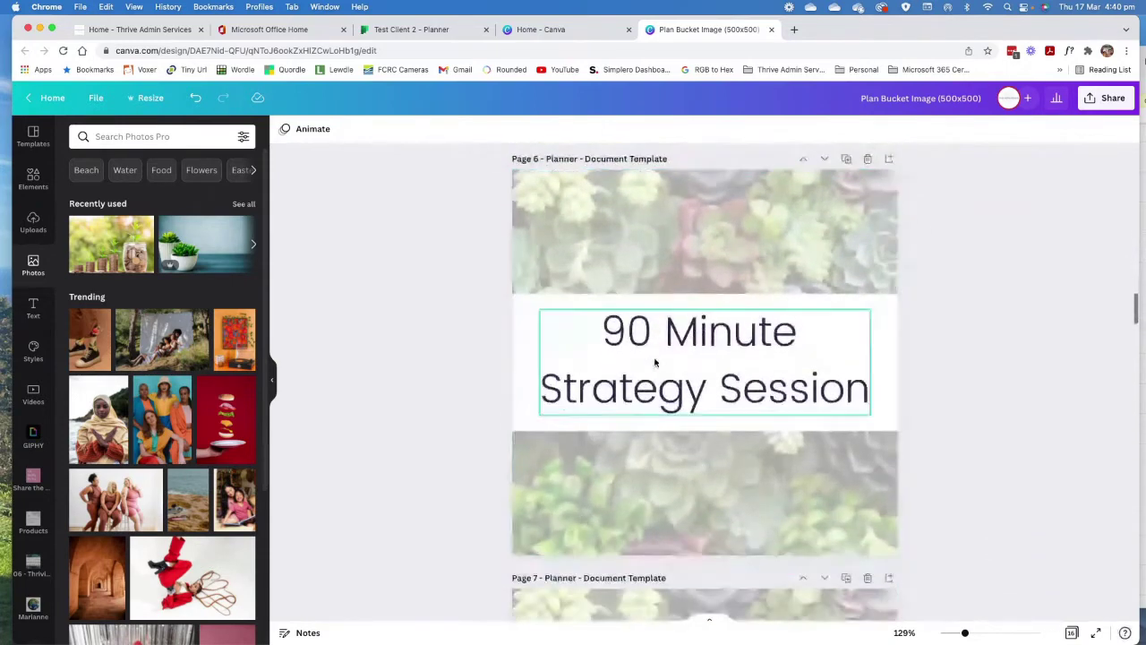
{"action": "scroll", "coordinate": [655, 361], "scroll_direction": "down", "scroll_amount": 8}
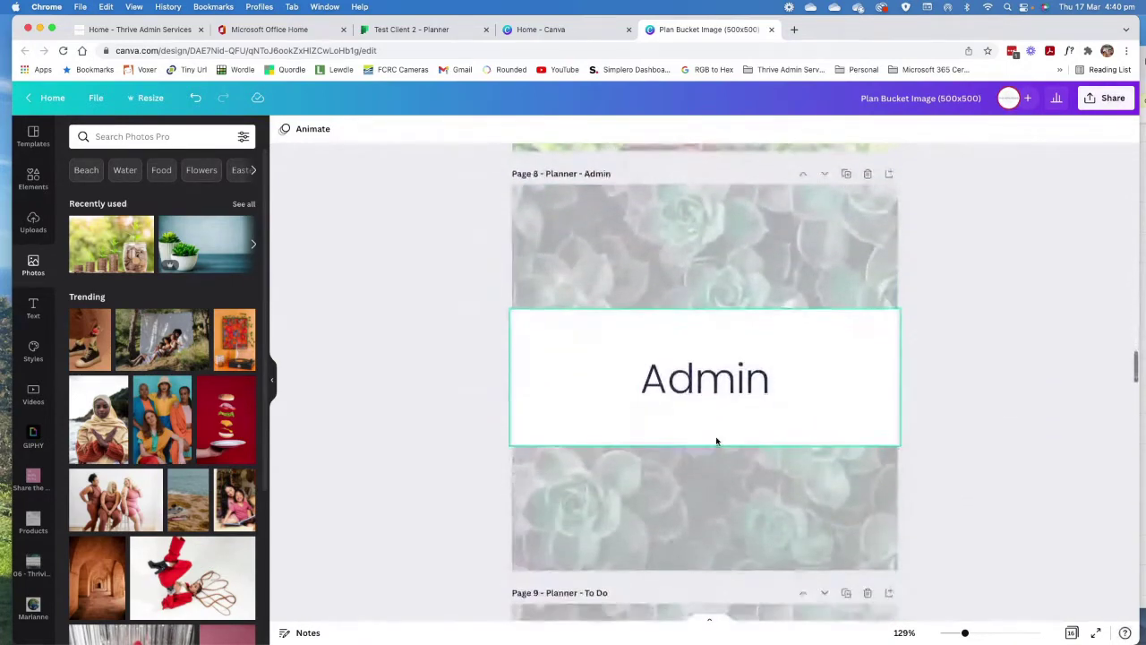
{"action": "scroll", "coordinate": [688, 378], "scroll_direction": "down", "scroll_amount": 5}
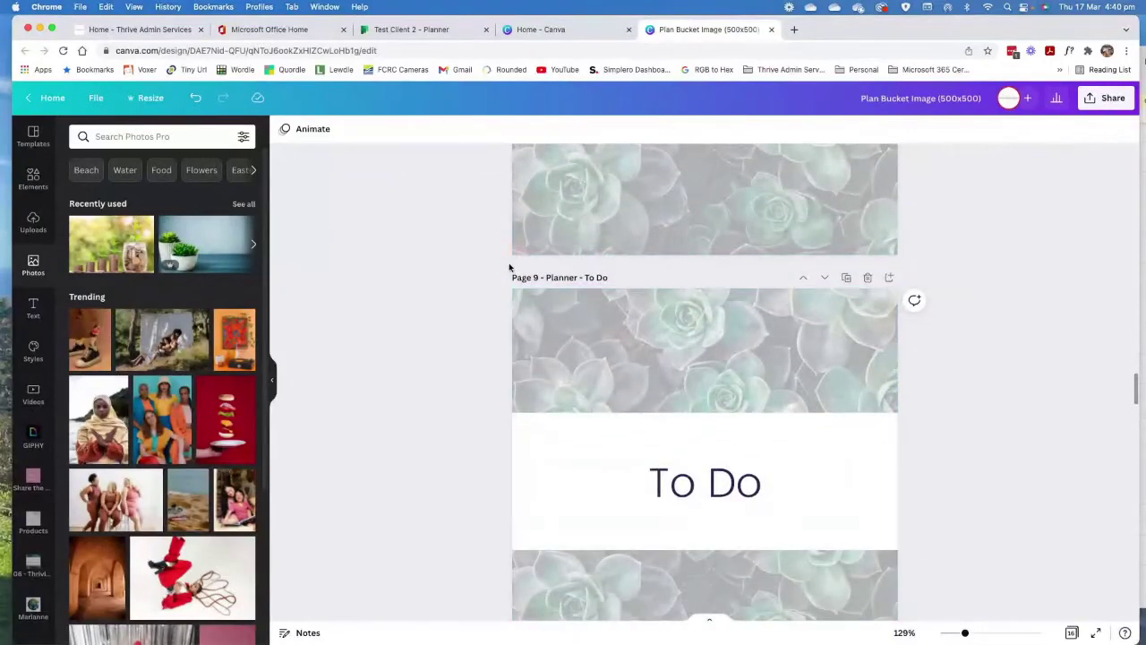
{"action": "scroll", "coordinate": [749, 406], "scroll_direction": "down", "scroll_amount": 10}
{"action": "scroll", "coordinate": [750, 411], "scroll_direction": "down", "scroll_amount": 10}
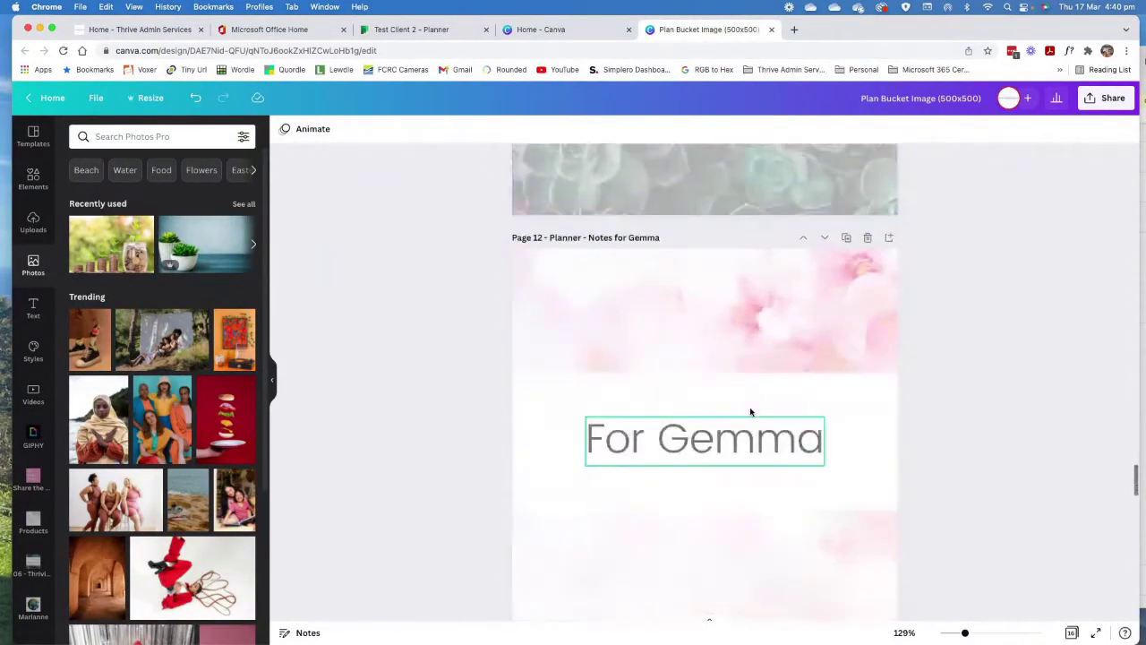
{"action": "scroll", "coordinate": [750, 412], "scroll_direction": "down", "scroll_amount": 20}
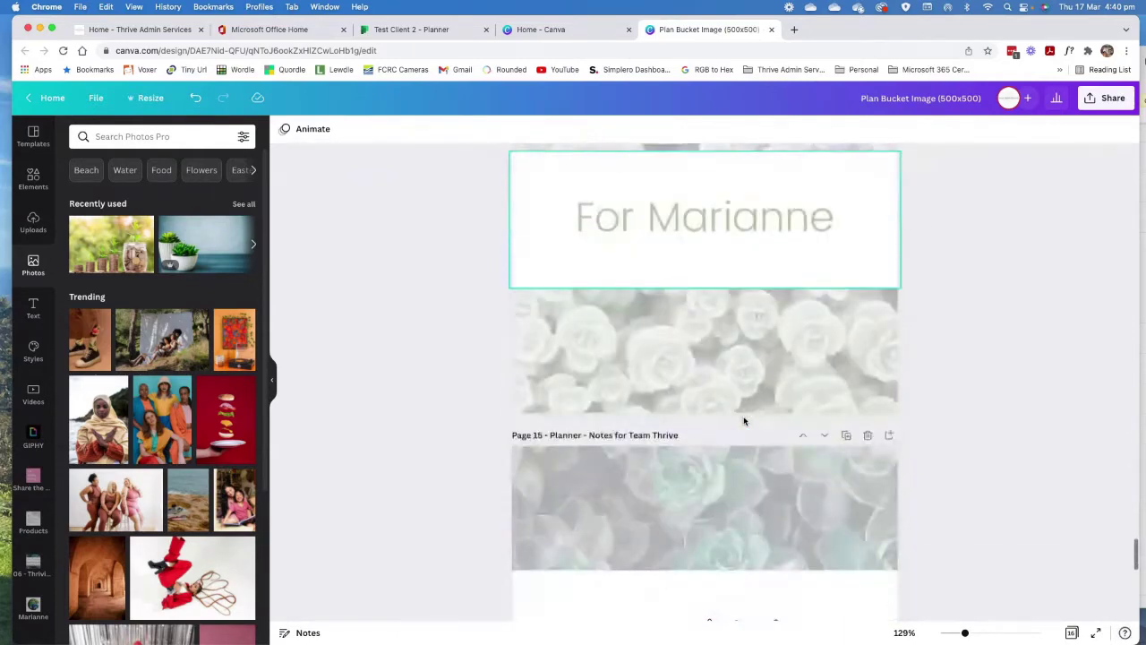
{"action": "scroll", "coordinate": [743, 421], "scroll_direction": "down", "scroll_amount": 12}
{"action": "scroll", "coordinate": [743, 420], "scroll_direction": "up", "scroll_amount": 15}
{"action": "scroll", "coordinate": [743, 421], "scroll_direction": "up", "scroll_amount": 20}
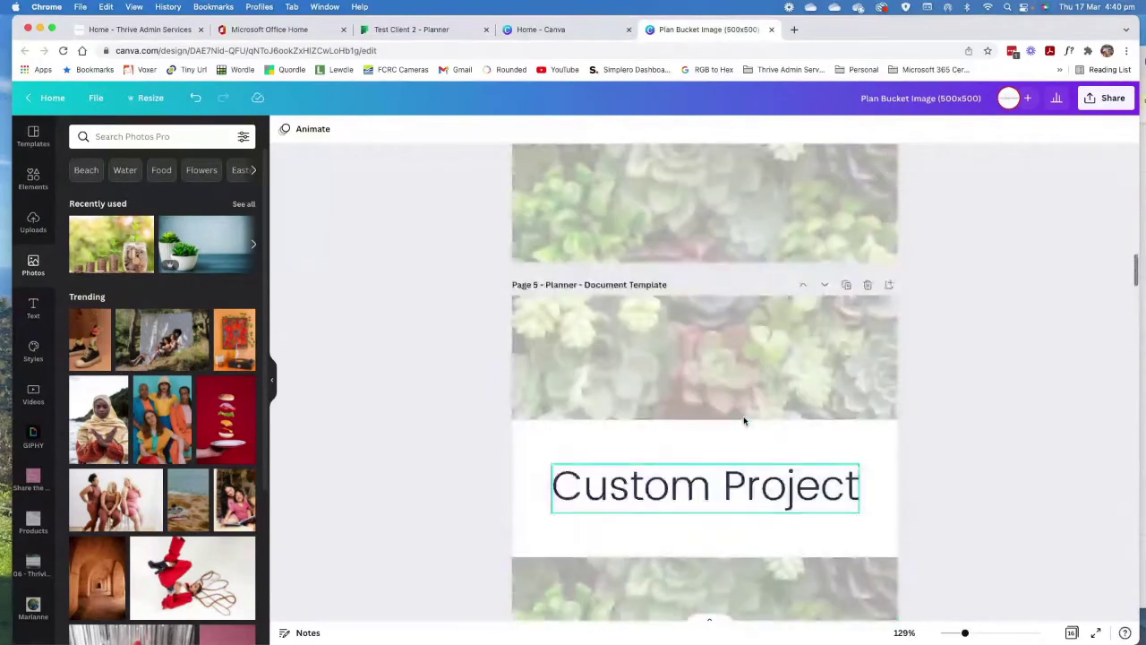
{"action": "scroll", "coordinate": [744, 421], "scroll_direction": "up", "scroll_amount": 15}
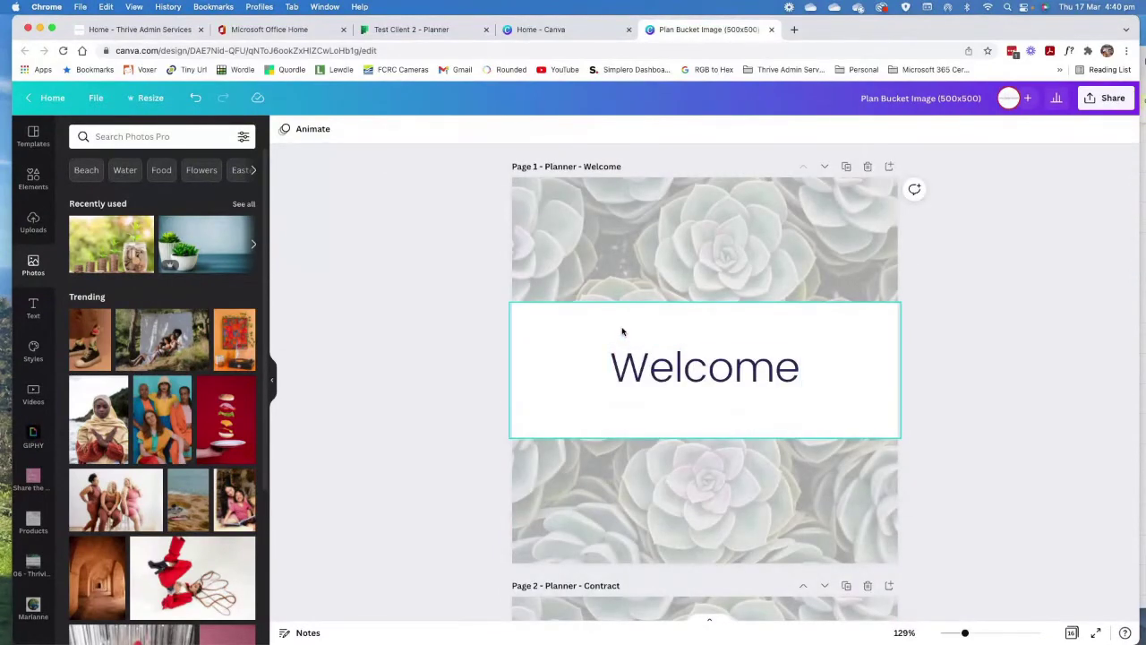
{"action": "left_click", "coordinate": [1113, 98]}
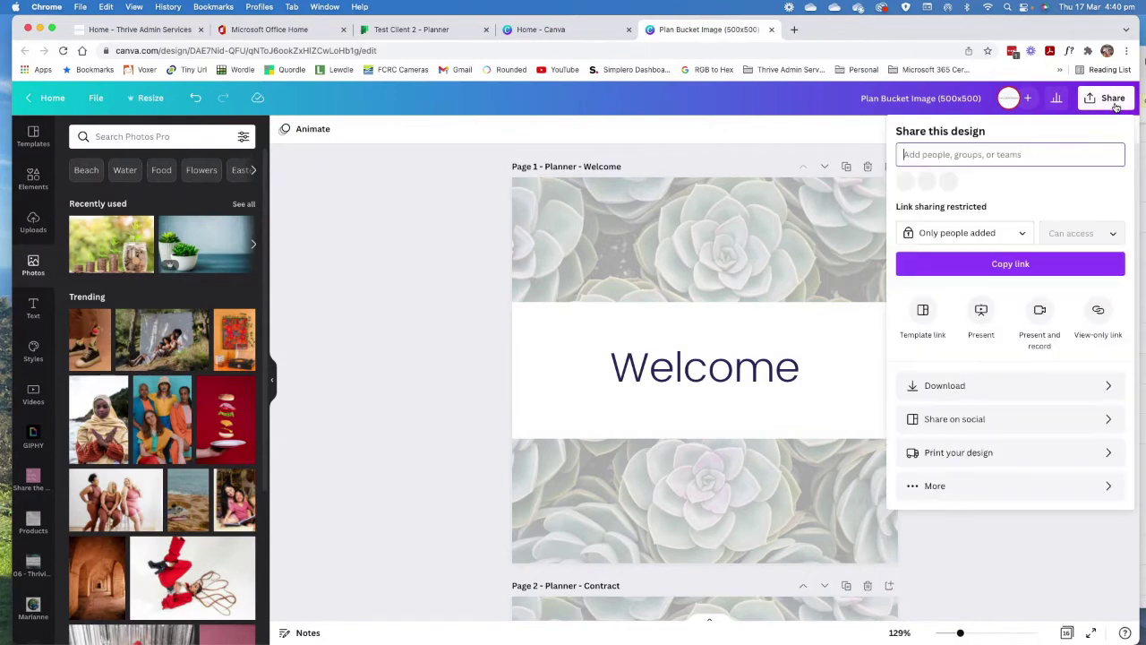
{"action": "left_click", "coordinate": [968, 396]}
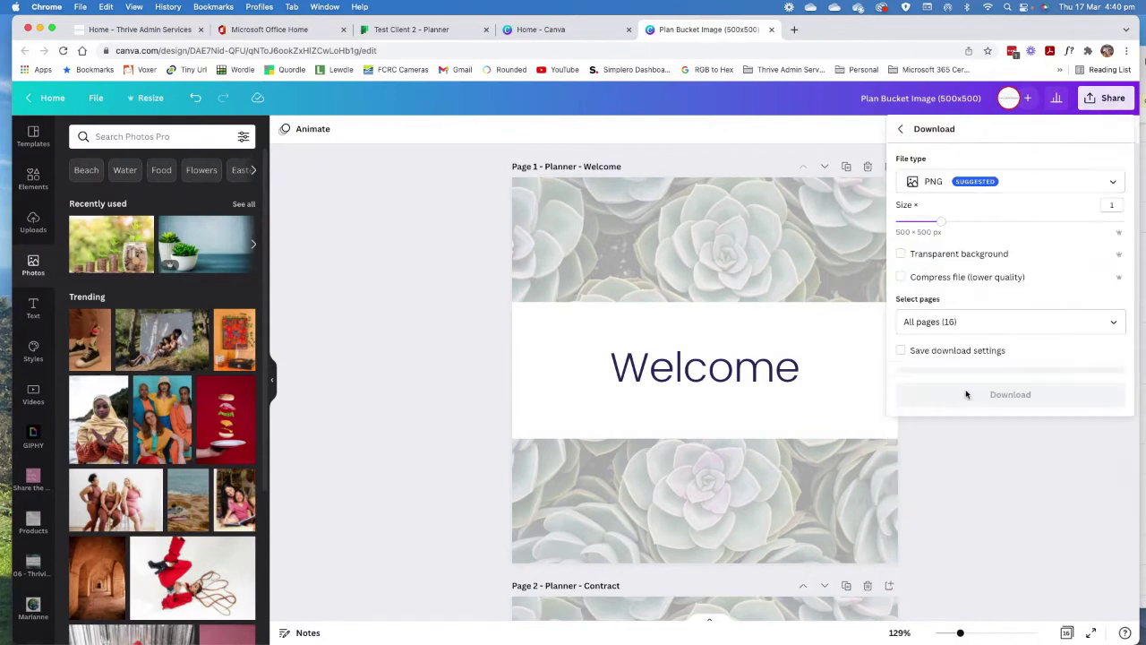
{"action": "left_click", "coordinate": [1002, 551]}
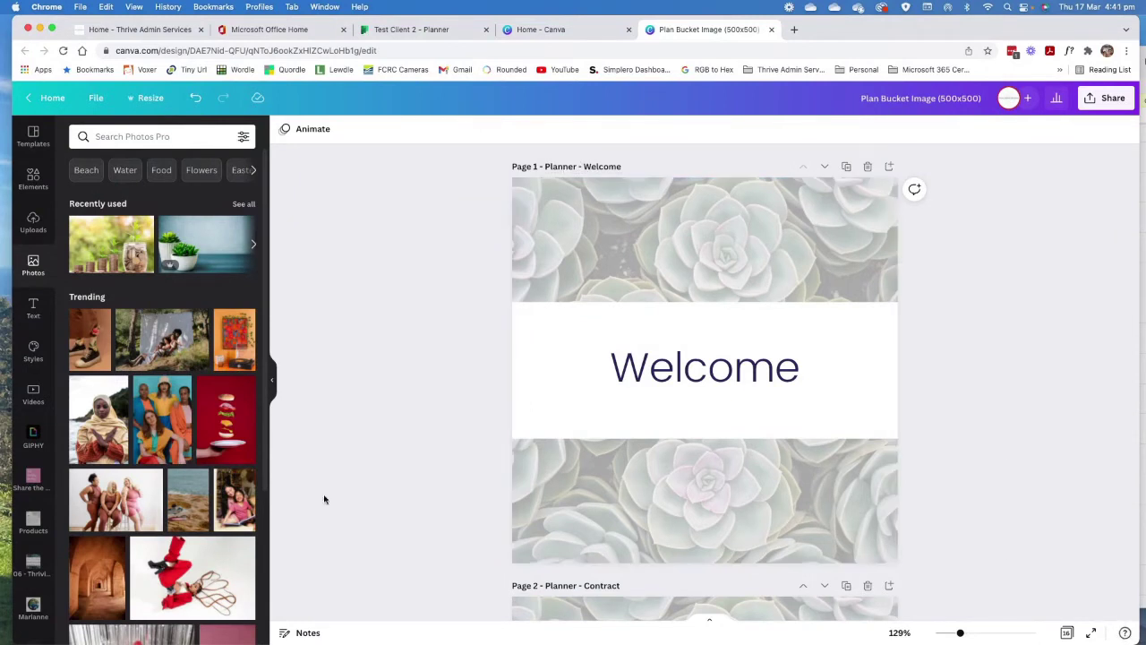
{"action": "mouse_move", "coordinate": [195, 642]}
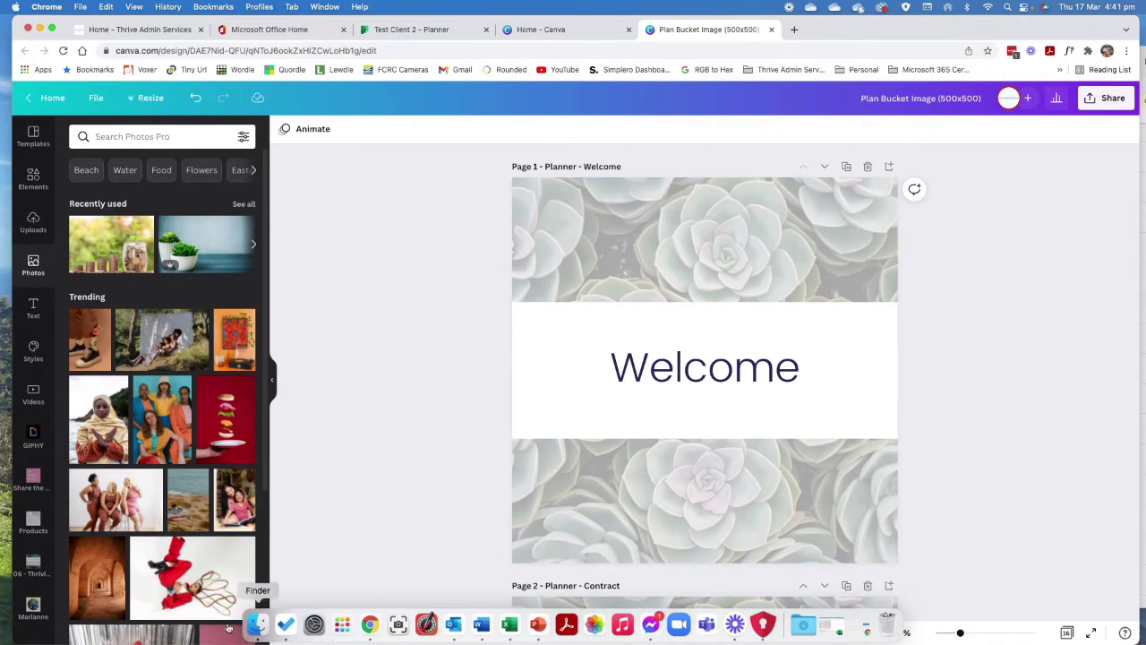
- In Finder, open 00 Admin > Thrive Planner Images, then browse 00 - 0Thrive Toolkit > 03 - Branding
{"action": "left_click", "coordinate": [255, 626]}
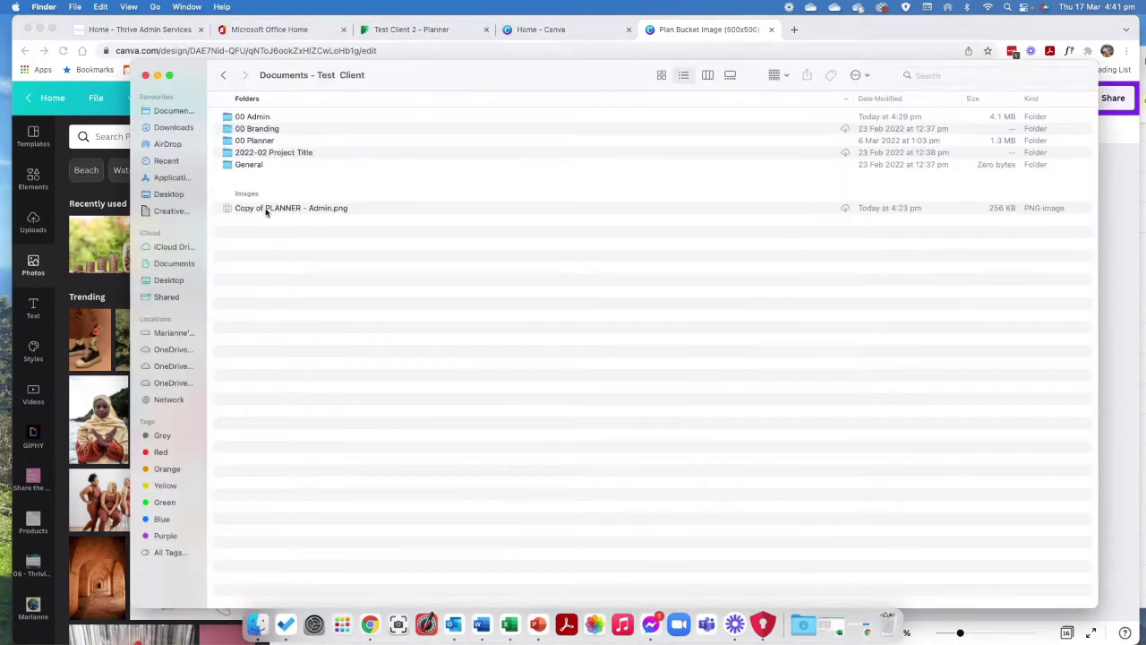
{"action": "double_click", "coordinate": [250, 119]}
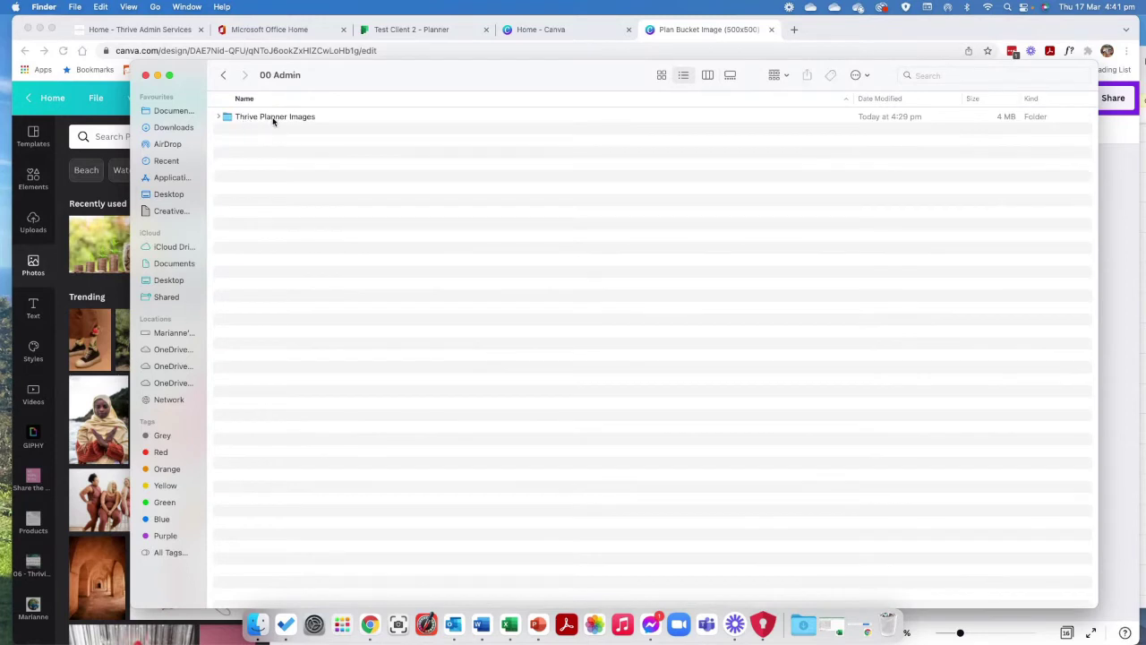
{"action": "double_click", "coordinate": [273, 119]}
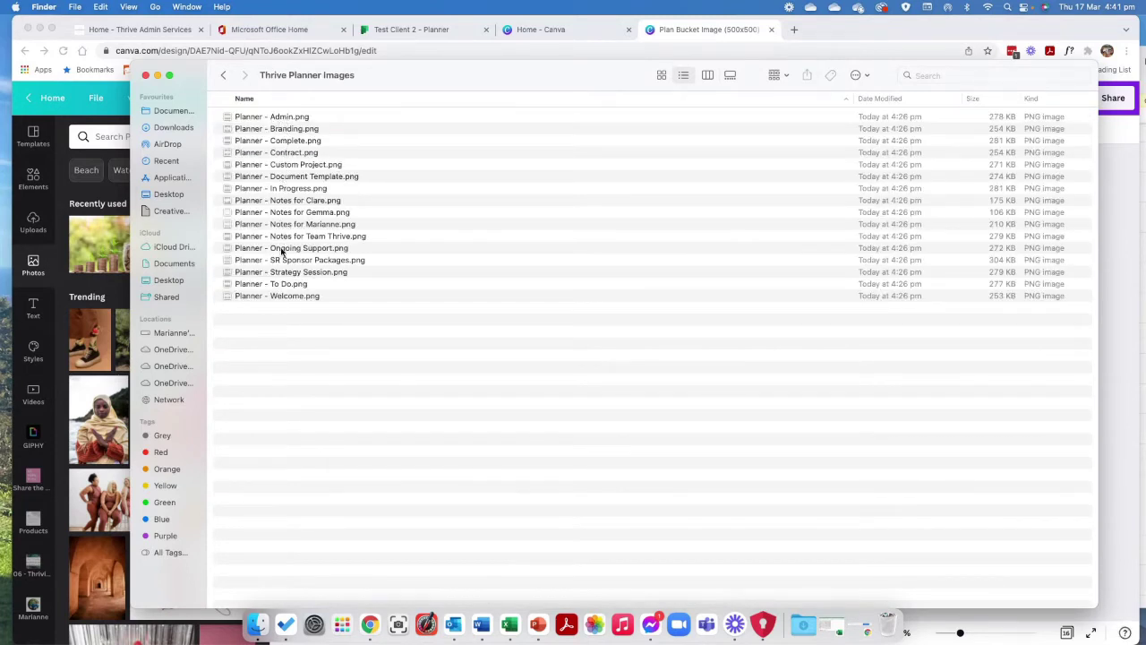
{"action": "left_click_drag", "start_coordinate": [413, 64], "coordinate": [425, 112]}
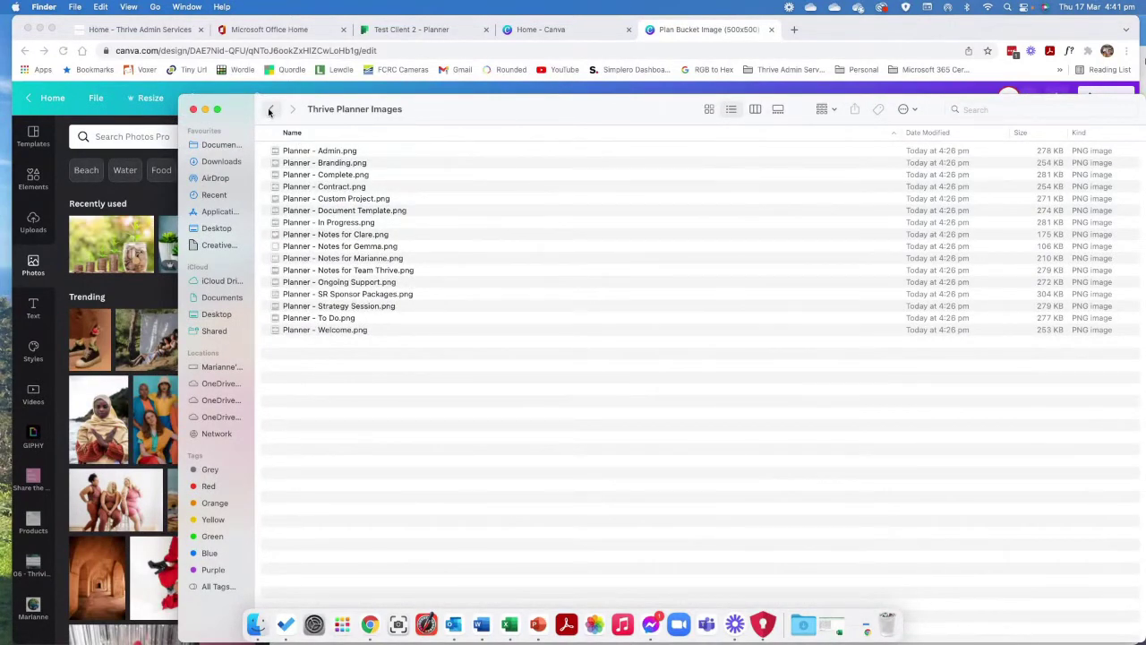
{"action": "left_click", "coordinate": [220, 145]}
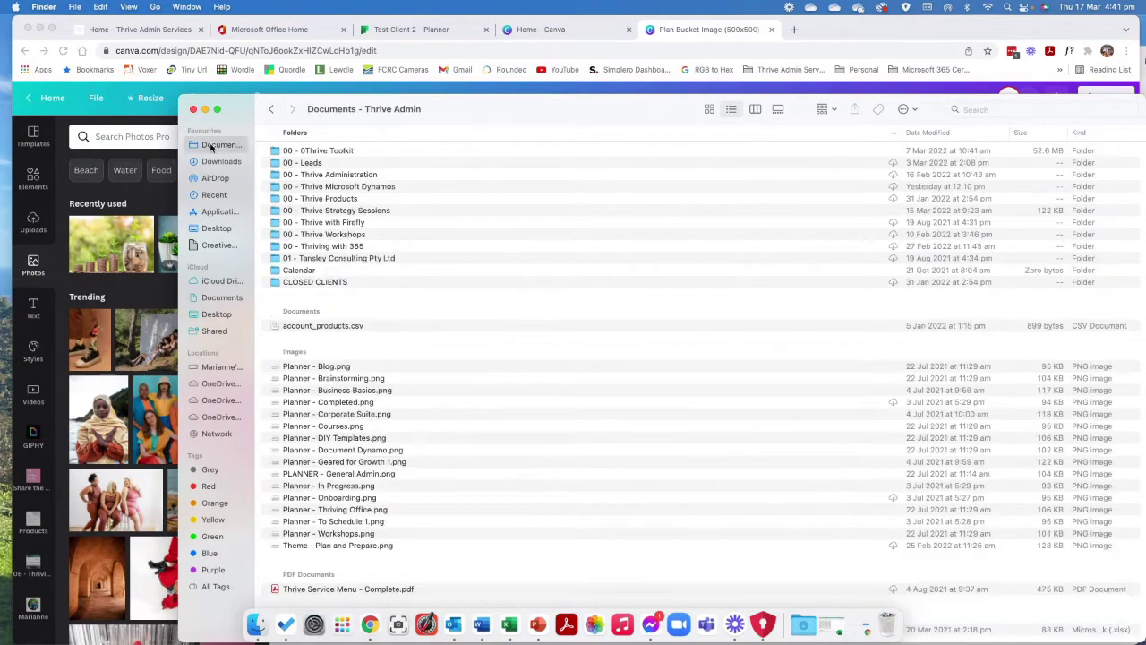
{"action": "double_click", "coordinate": [318, 152]}
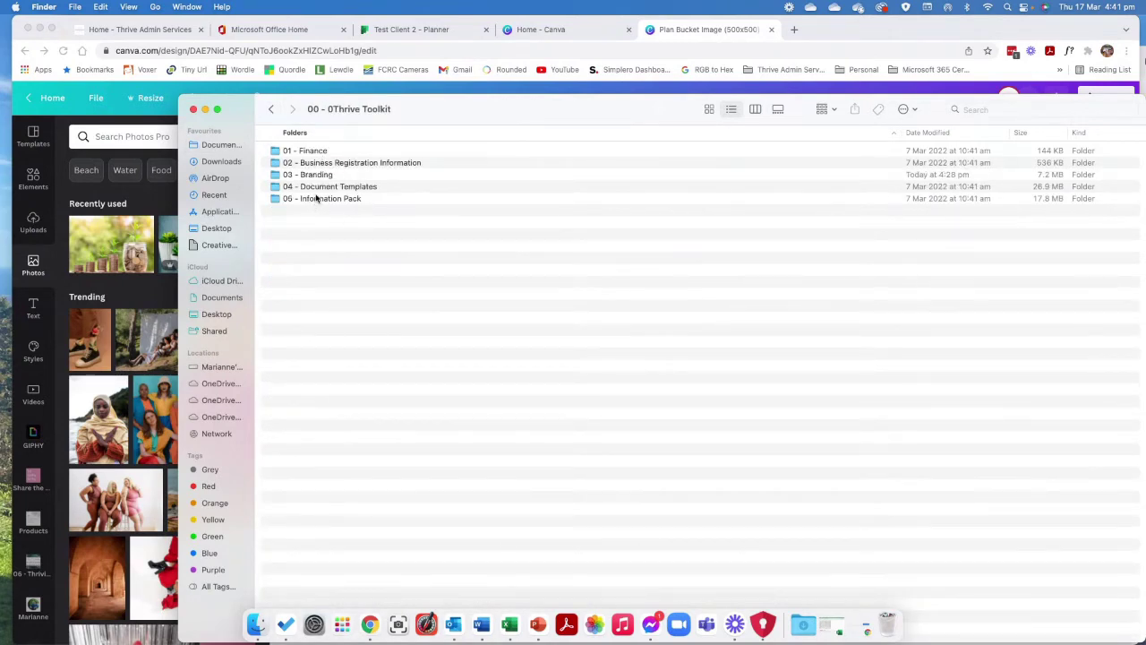
{"action": "double_click", "coordinate": [309, 176]}
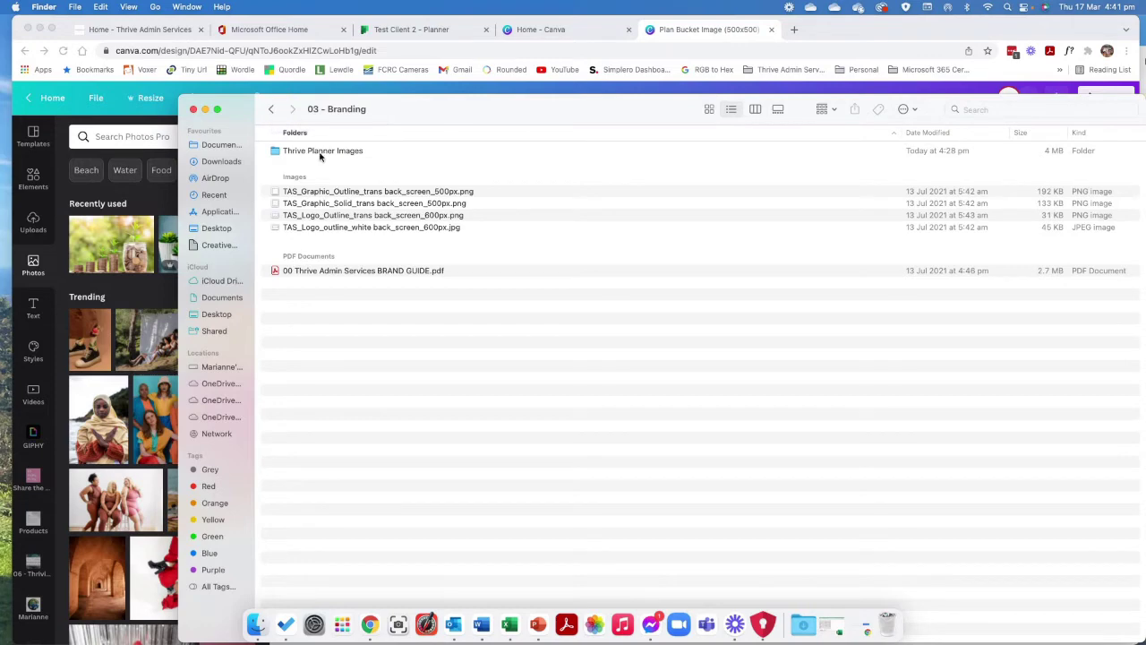
- Return to Thrive Planner Images, then open the TEST task's details in Planner
{"action": "left_click", "coordinate": [269, 109]}
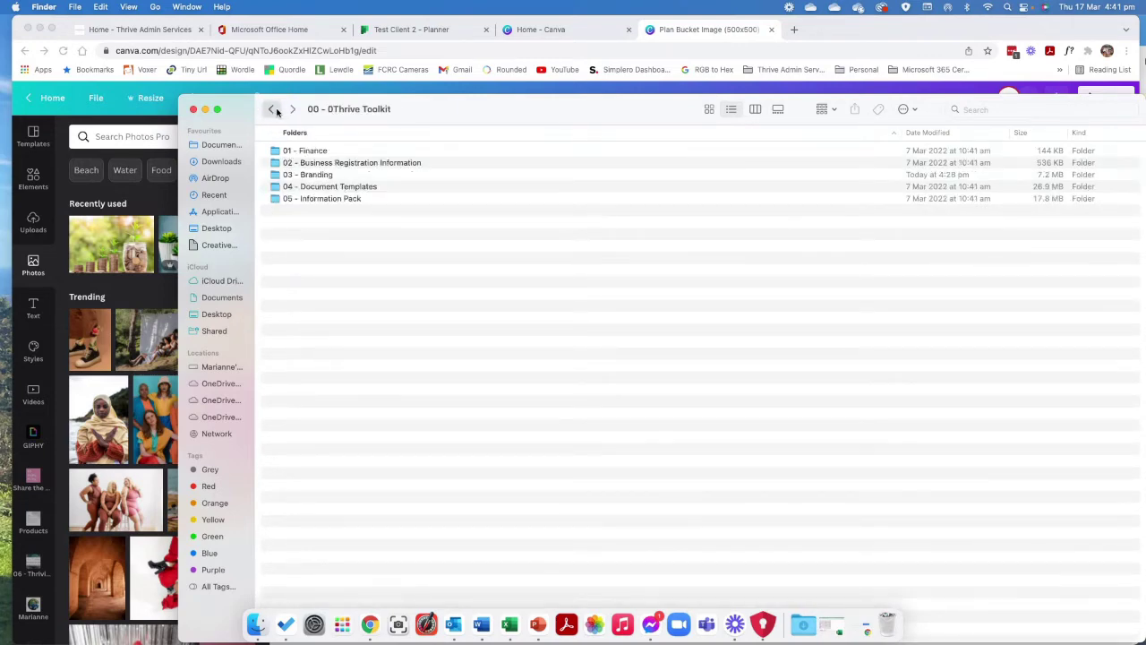
{"action": "left_click", "coordinate": [271, 109]}
{"action": "left_click", "coordinate": [271, 110]}
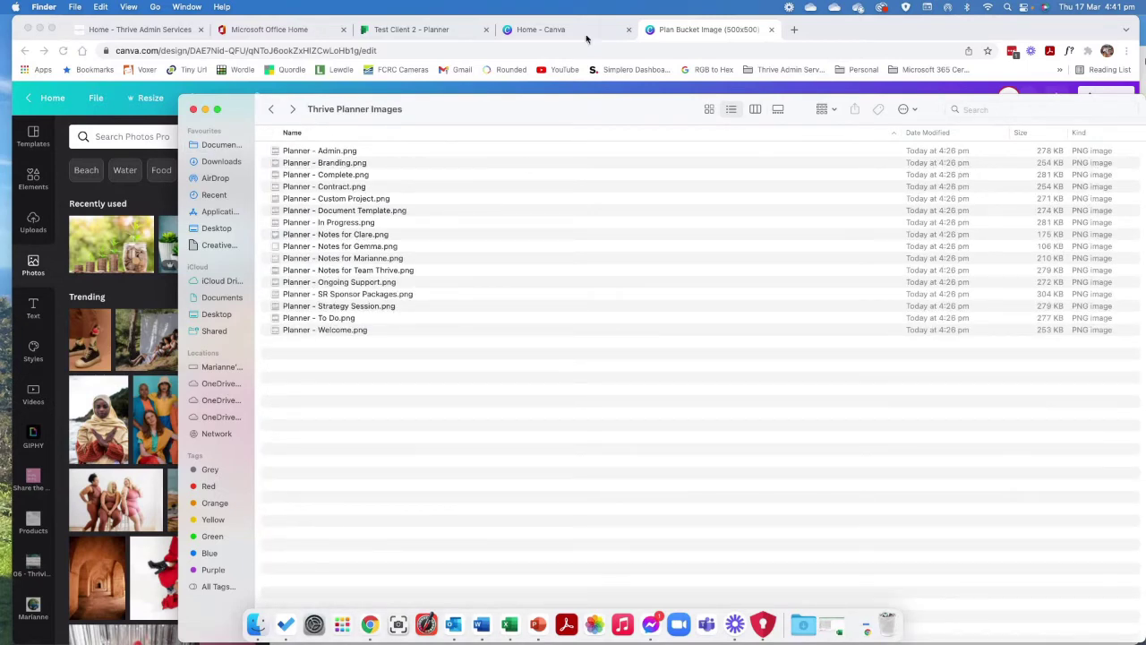
{"action": "left_click", "coordinate": [436, 31]}
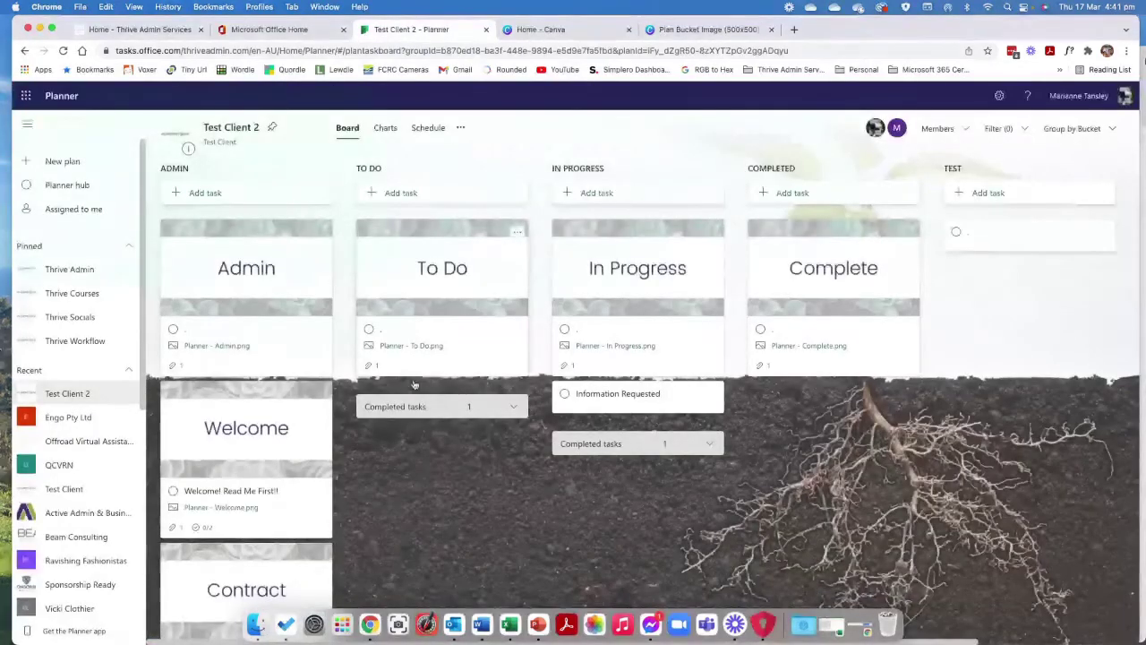
{"action": "left_click", "coordinate": [989, 235]}
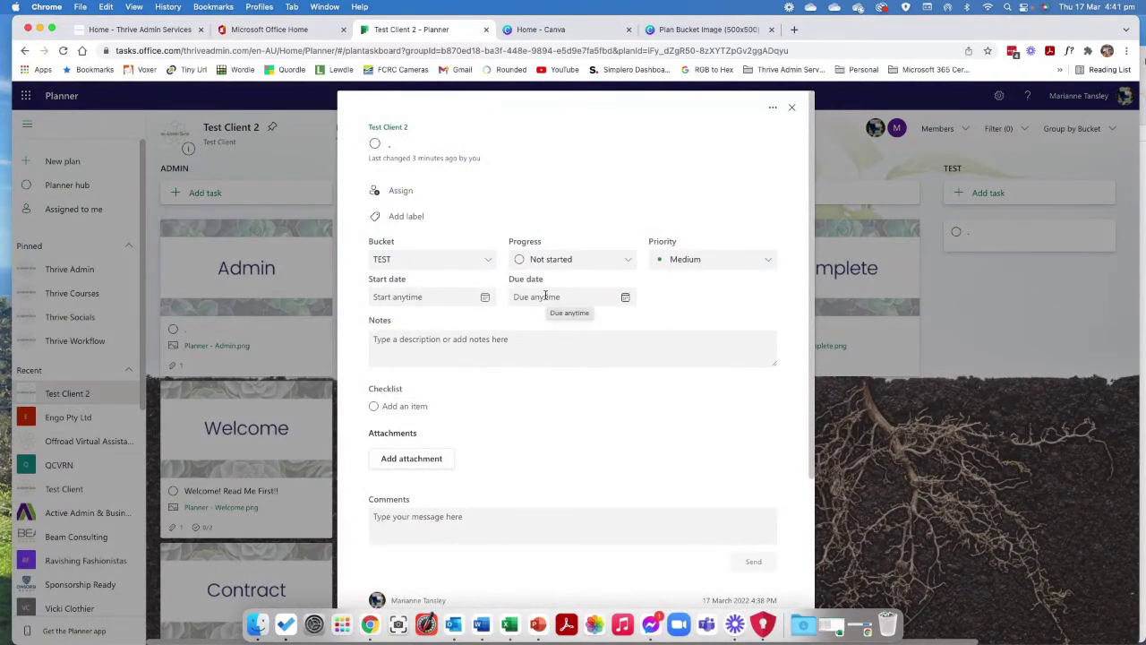
- List the attachment sources: From computer, From team files and A link to a URL
{"action": "left_click", "coordinate": [408, 459]}
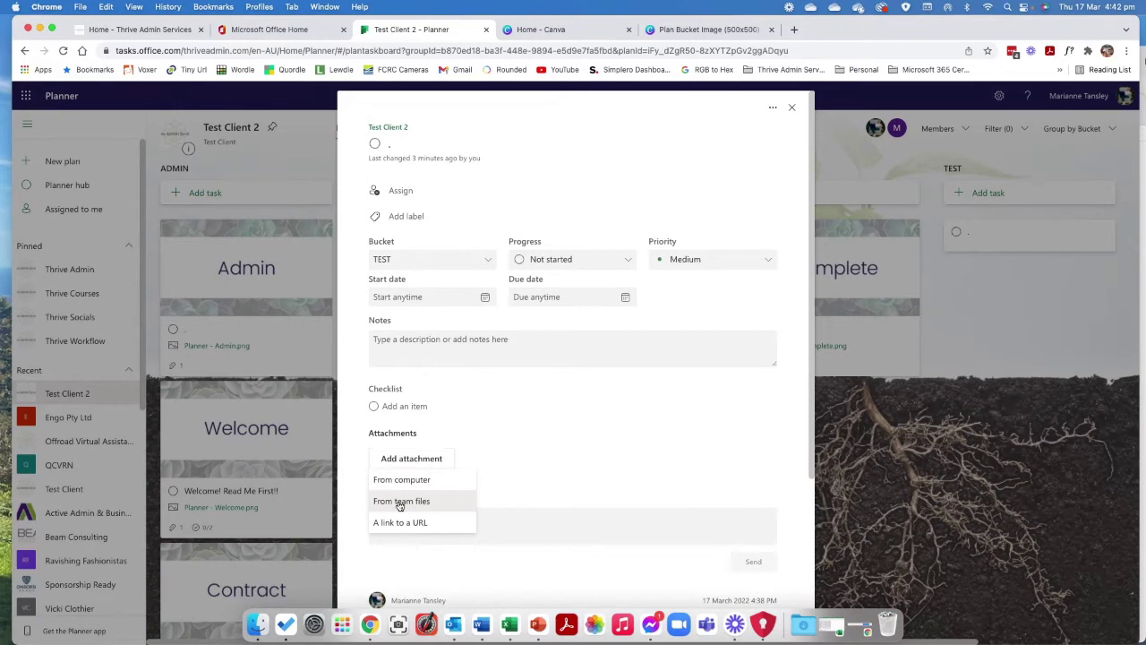
- Attach Planner - Admin.png from team files 00 Admin > Thrive Planner Images to the TEST task
{"action": "left_click", "coordinate": [400, 502]}
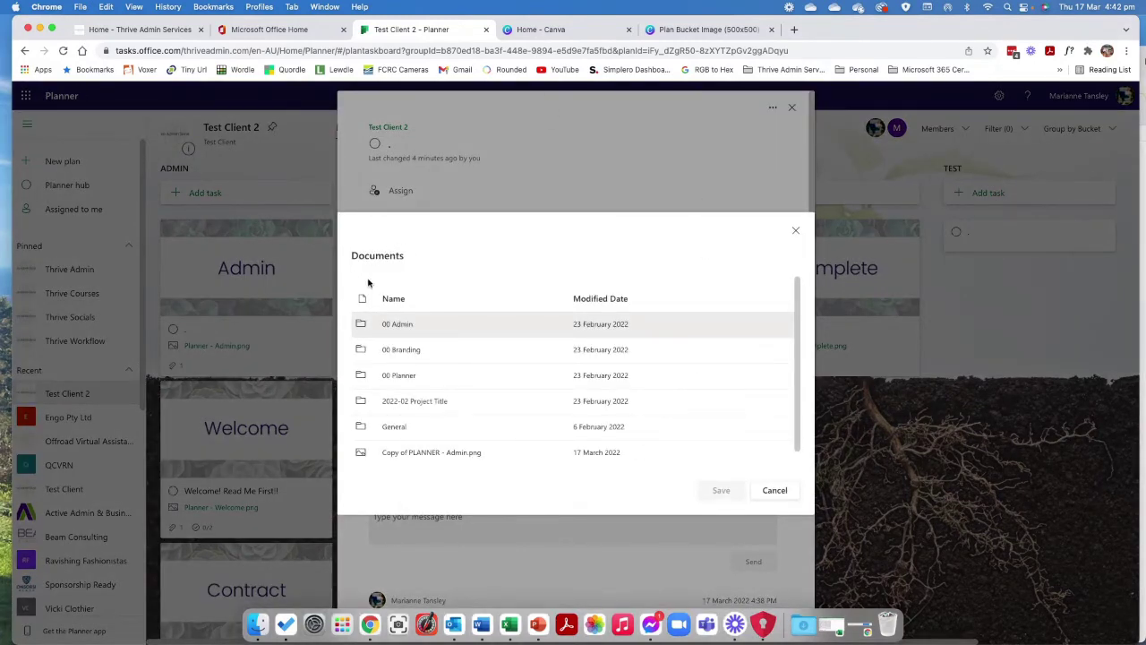
{"action": "left_click", "coordinate": [399, 326]}
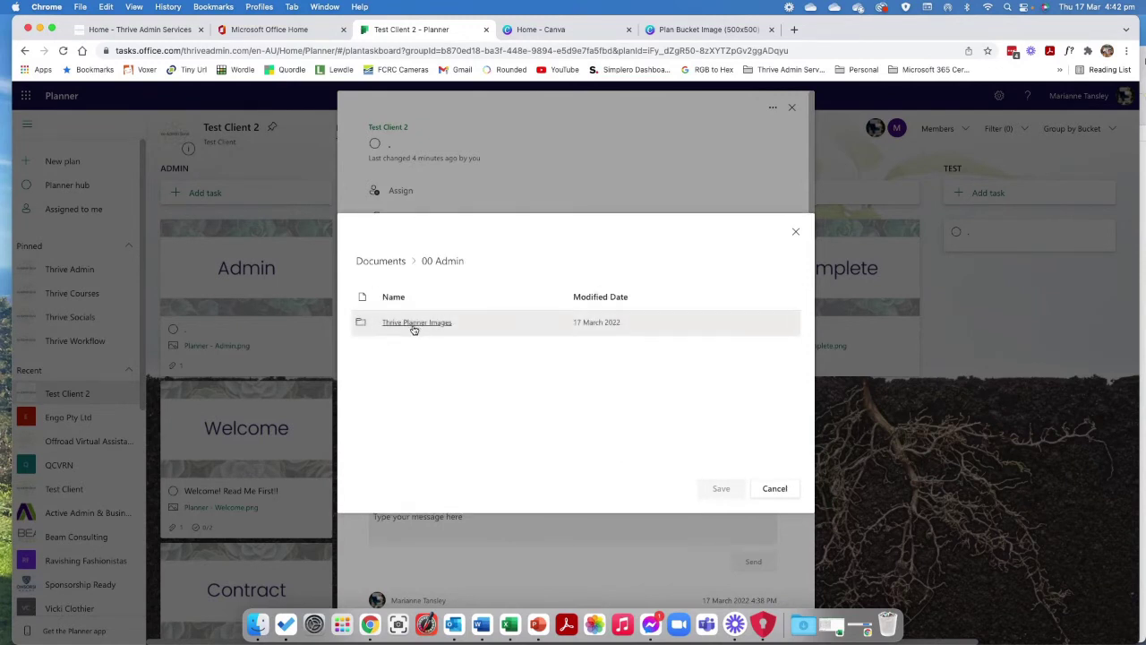
{"action": "left_click", "coordinate": [414, 328]}
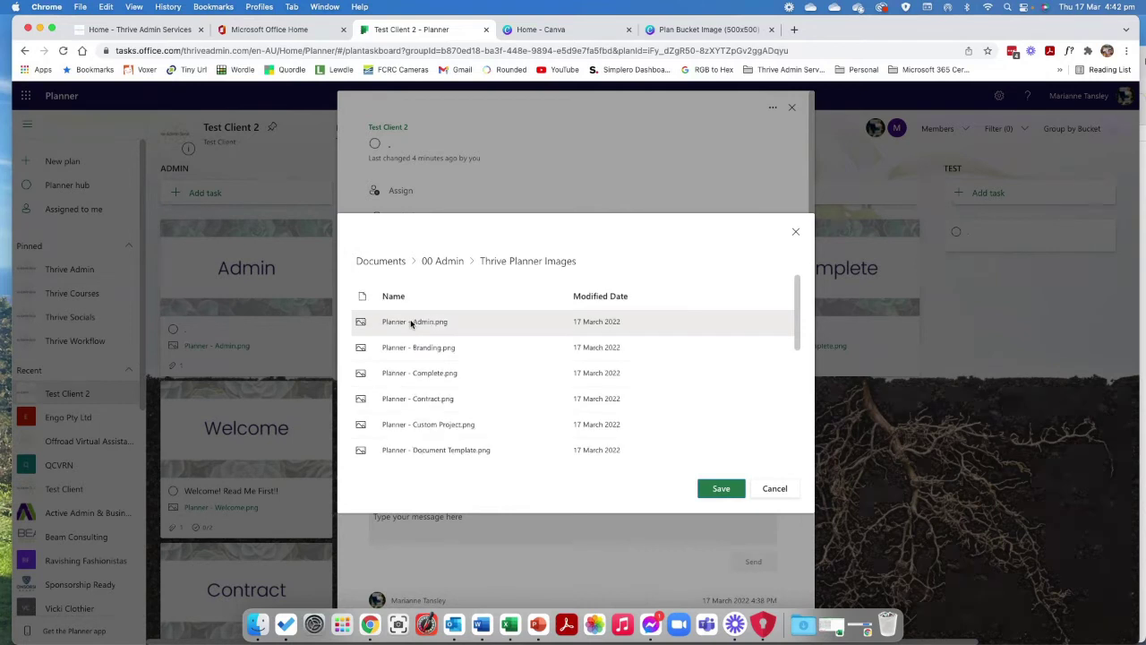
{"action": "scroll", "coordinate": [411, 327], "scroll_direction": "down", "scroll_amount": 5}
{"action": "scroll", "coordinate": [434, 434], "scroll_direction": "down", "scroll_amount": 2}
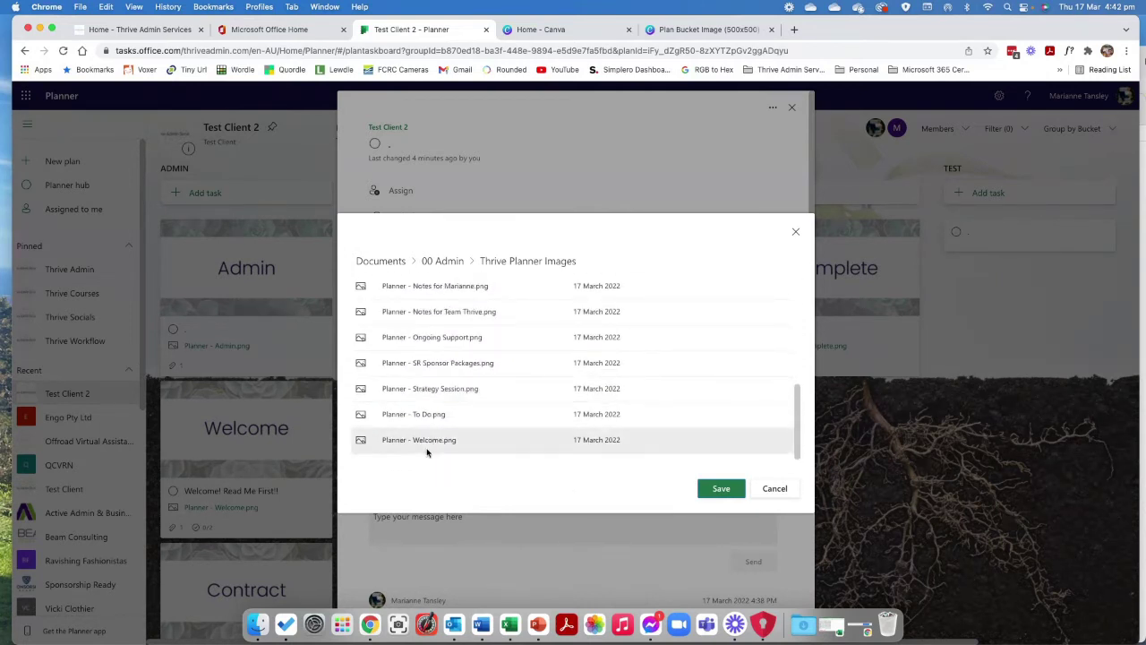
{"action": "scroll", "coordinate": [427, 461], "scroll_direction": "up", "scroll_amount": 8}
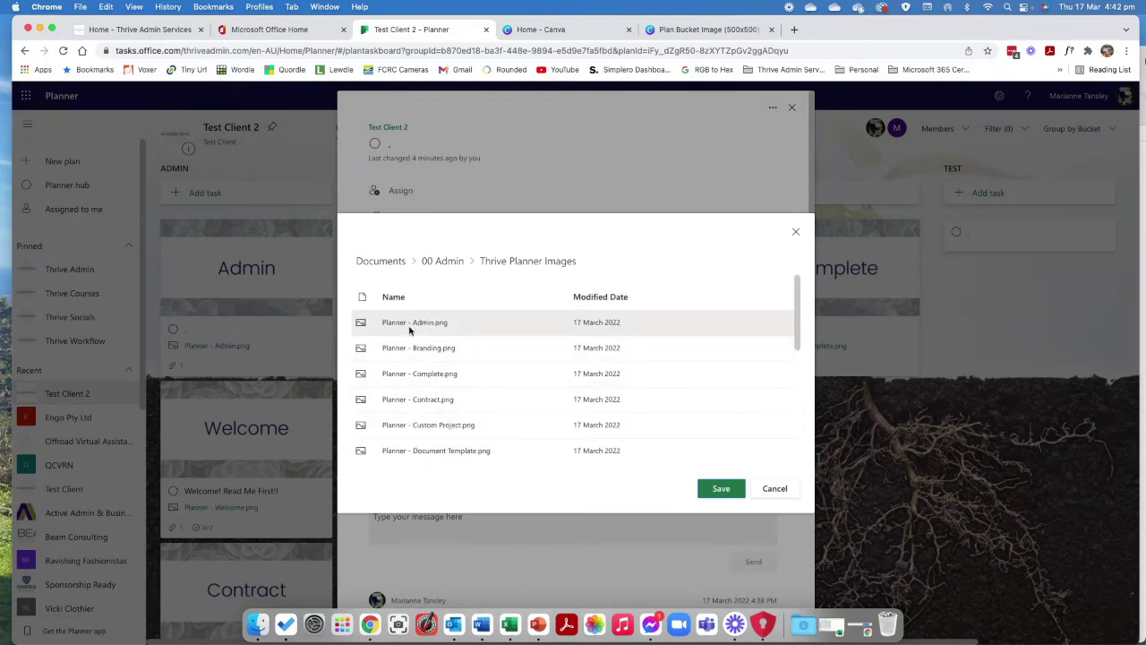
{"action": "left_click", "coordinate": [722, 489]}
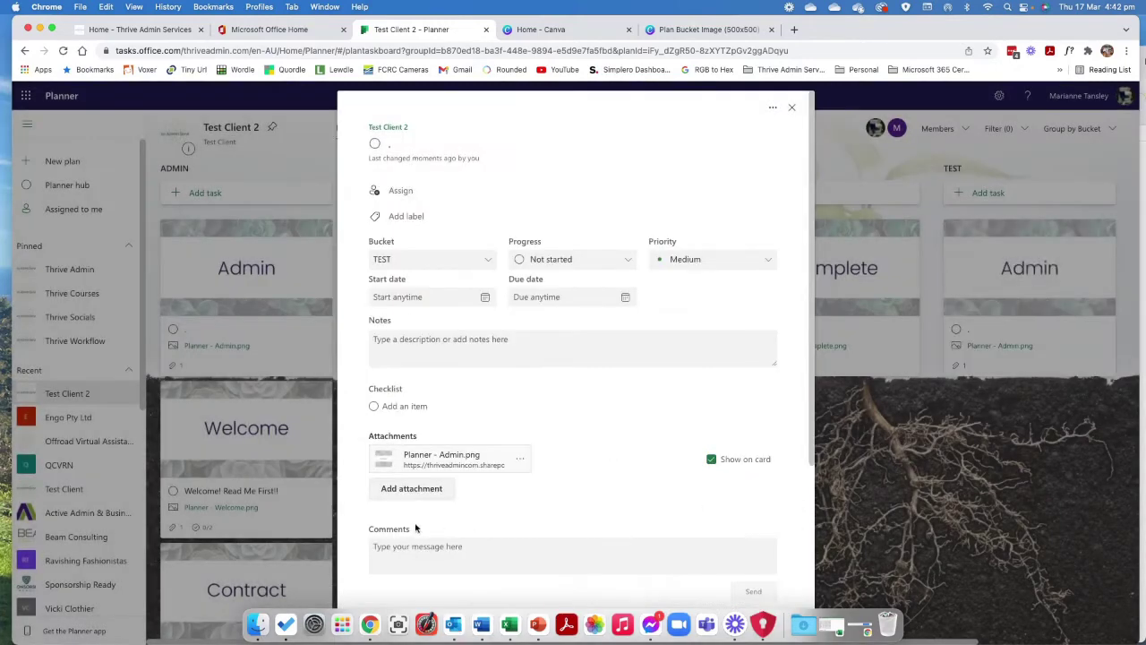
- Toggle Show on card off and on for the Admin image, then close the task details
{"action": "left_click", "coordinate": [710, 460]}
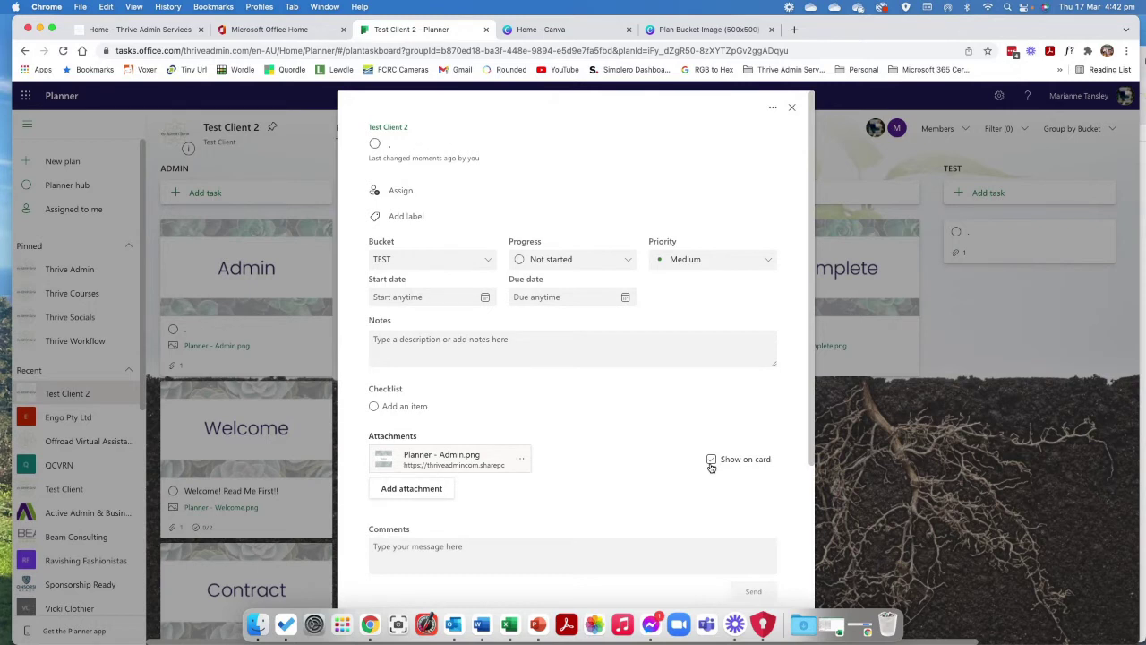
{"action": "left_click", "coordinate": [711, 460]}
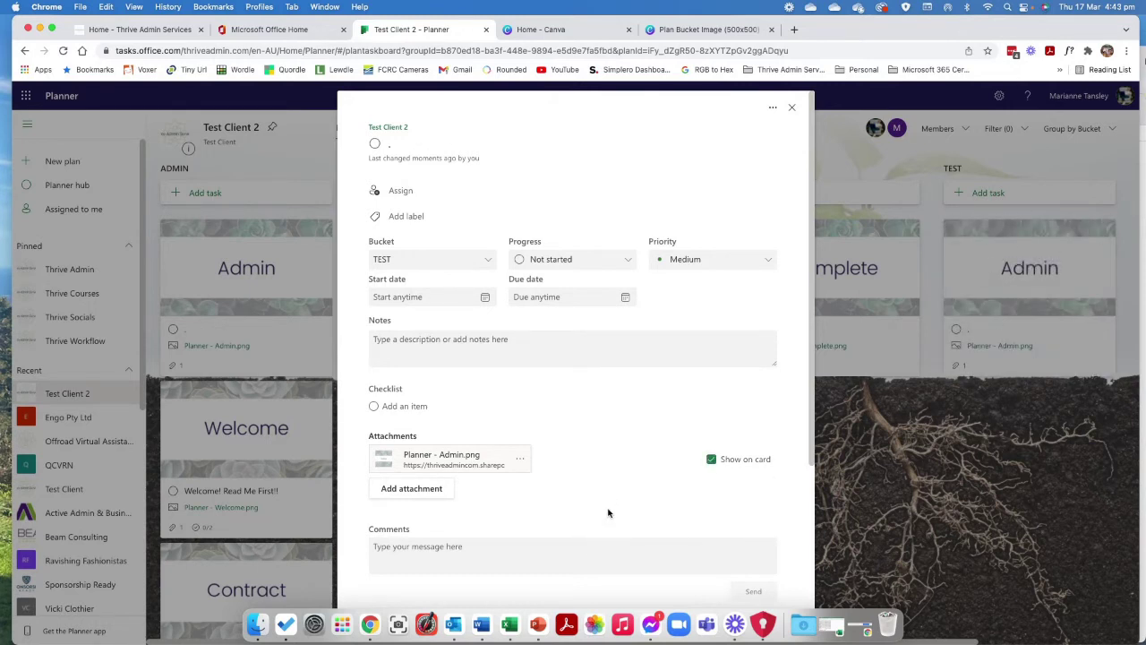
{"action": "left_click", "coordinate": [791, 107]}
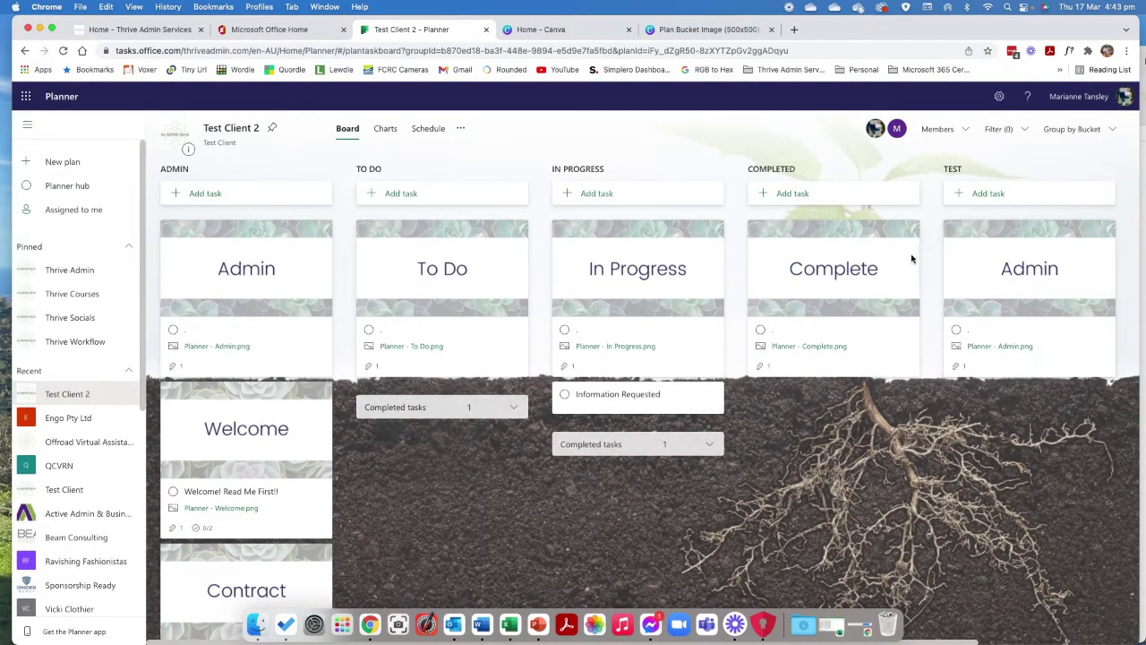
- Delete the placeholder task from the TEST bucket
{"action": "scroll", "coordinate": [631, 376], "scroll_direction": "right", "scroll_amount": 1}
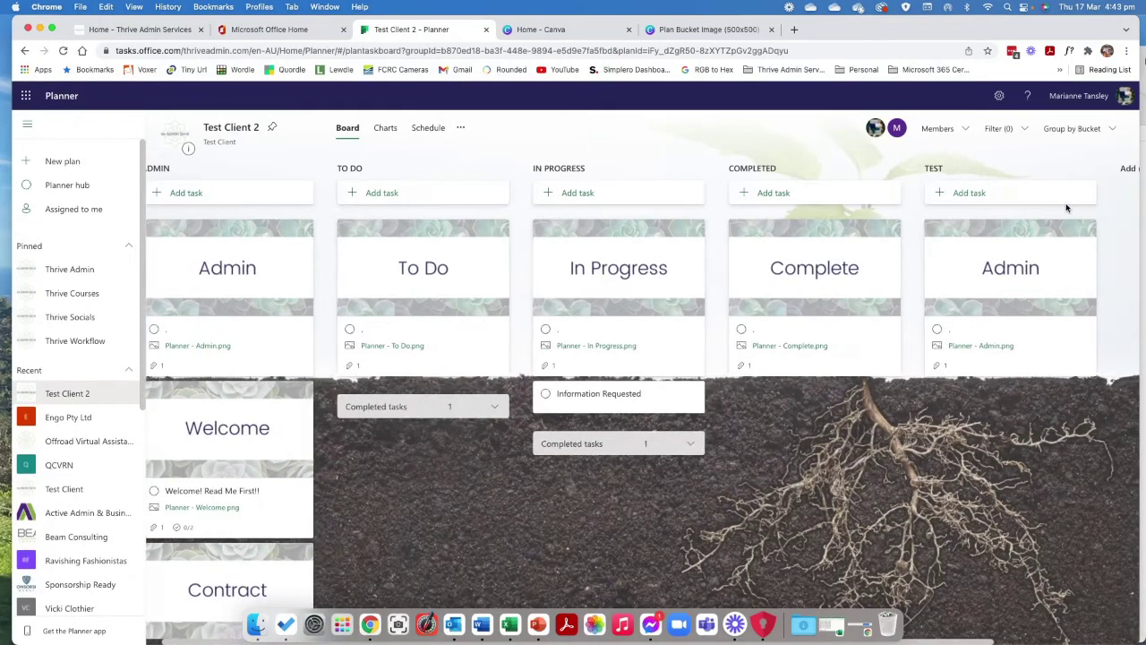
{"action": "left_click", "coordinate": [1085, 231]}
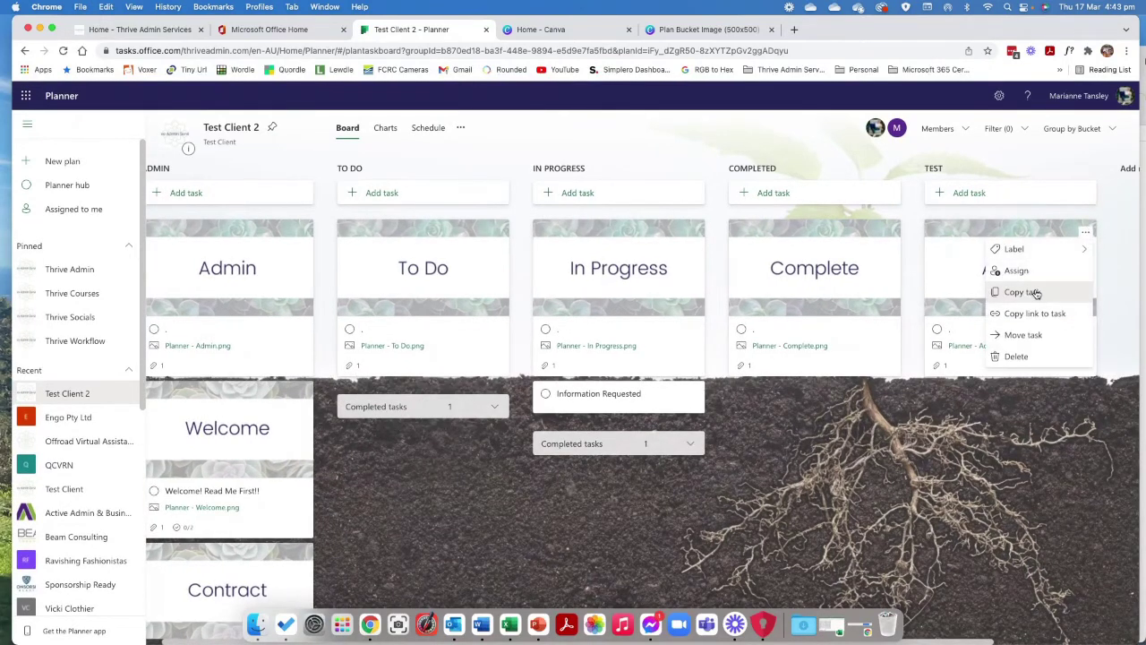
{"action": "left_click", "coordinate": [1018, 356]}
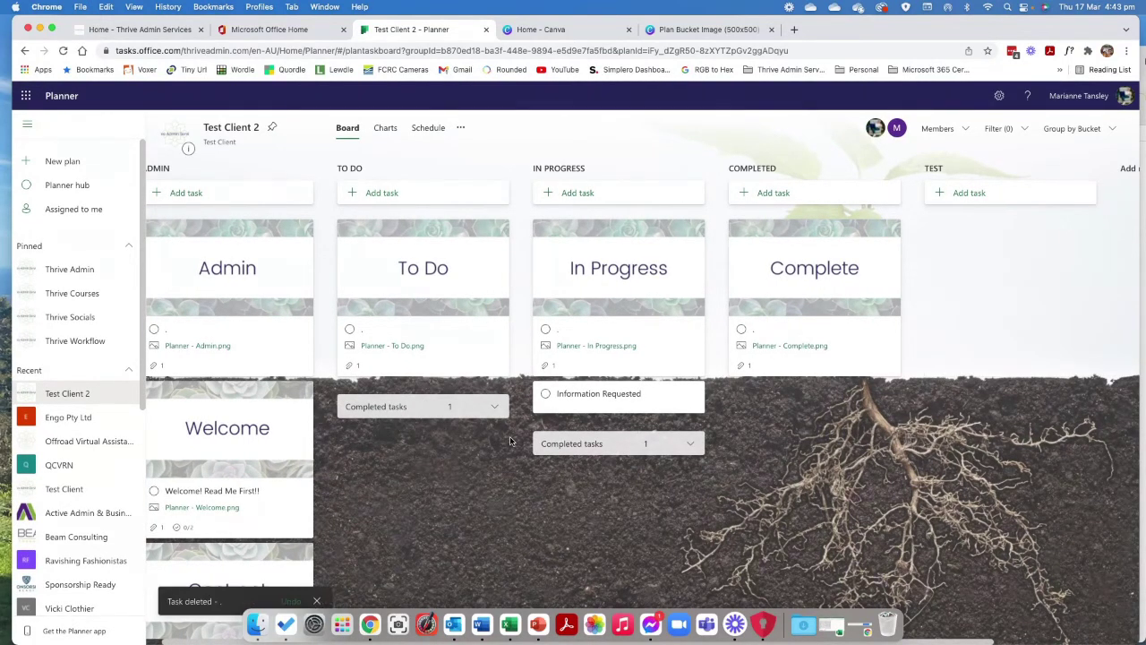
- Copy the Complete header task into TEST, then delete that copy as well
{"action": "left_click", "coordinate": [889, 231]}
{"action": "left_click", "coordinate": [826, 293]}
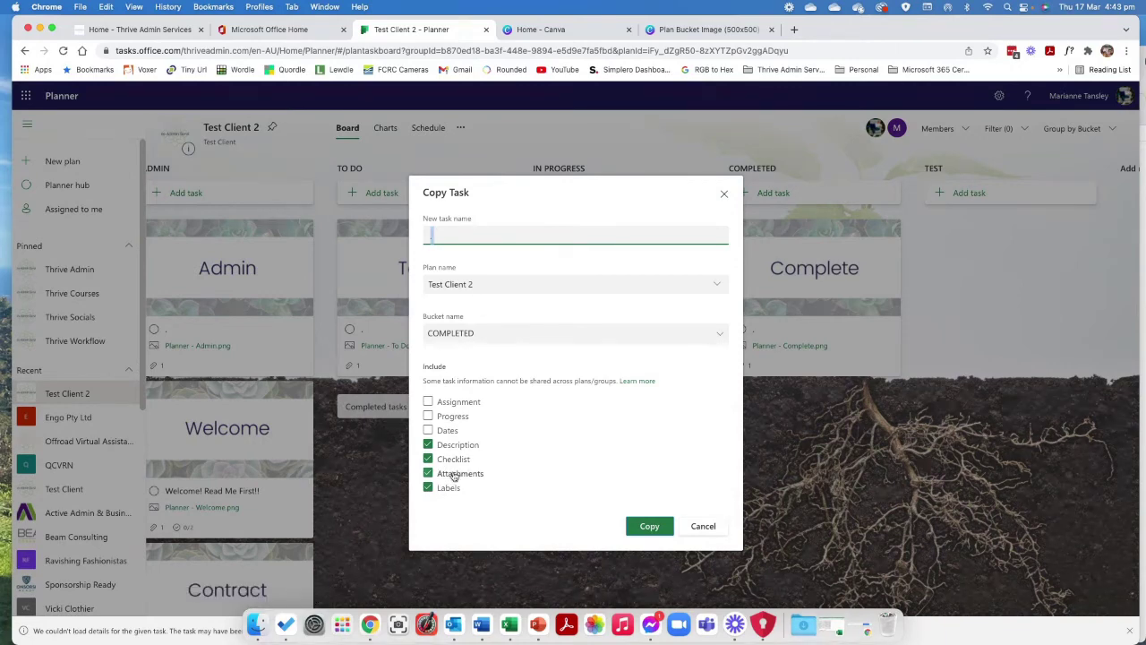
{"action": "left_click", "coordinate": [467, 337]}
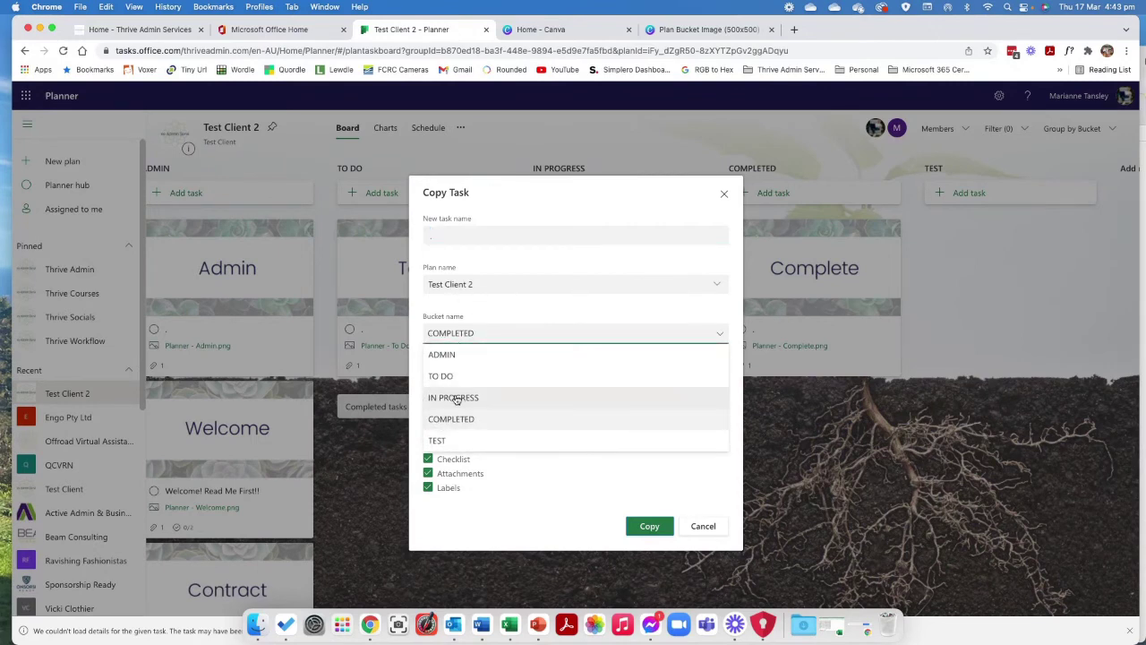
{"action": "left_click", "coordinate": [439, 440]}
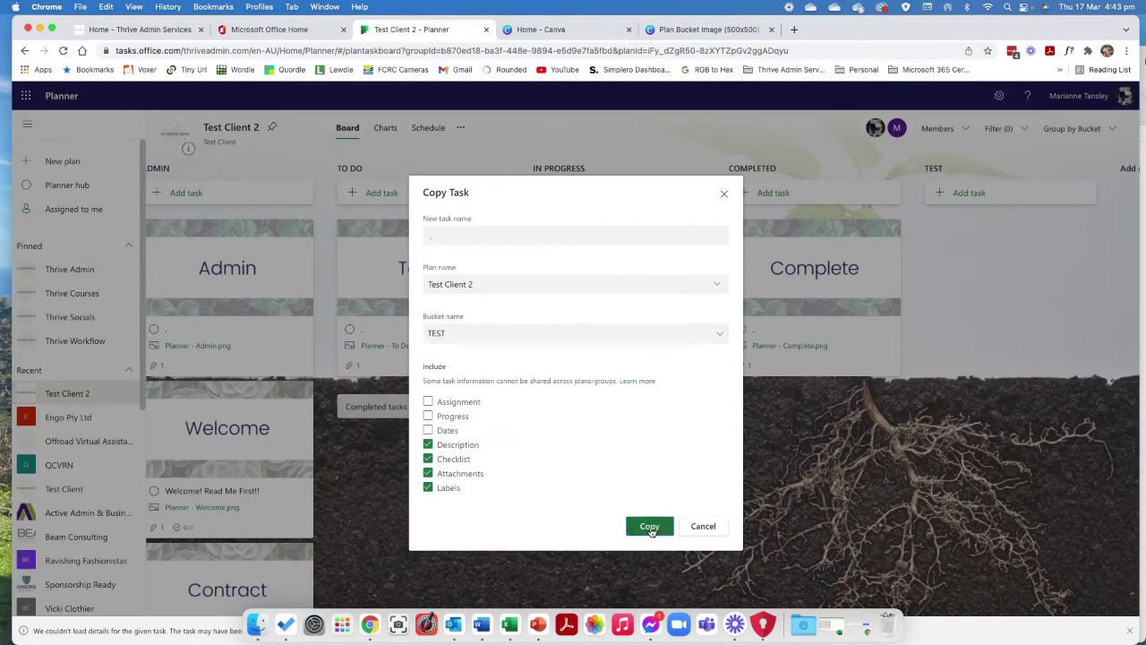
{"action": "left_click", "coordinate": [649, 527]}
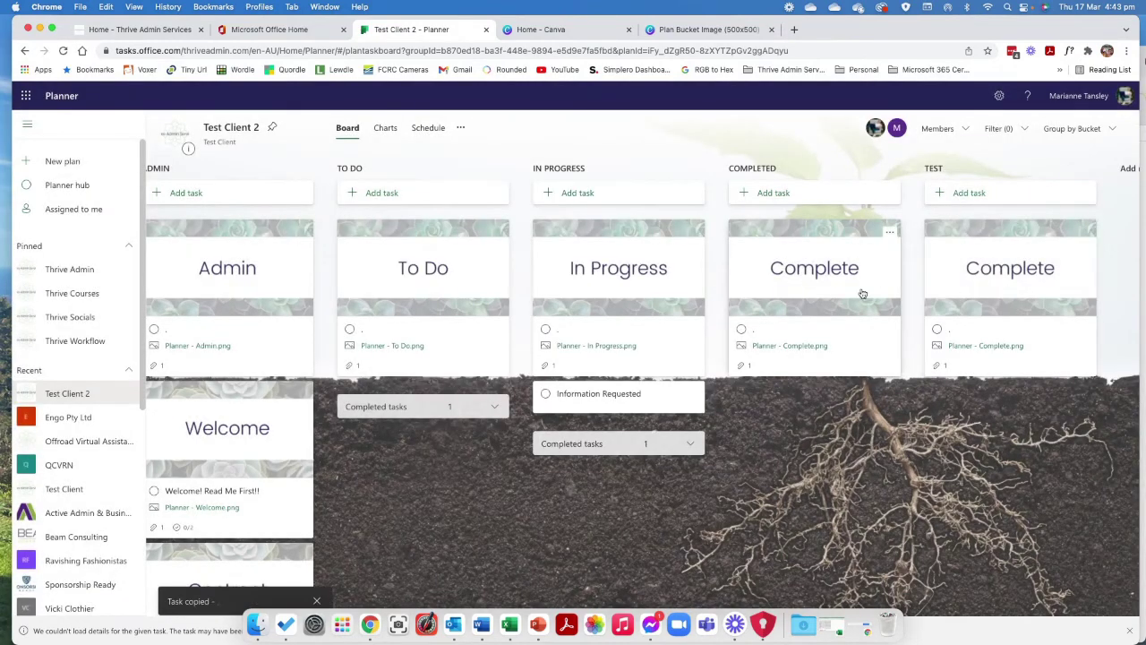
{"action": "left_click", "coordinate": [1085, 232]}
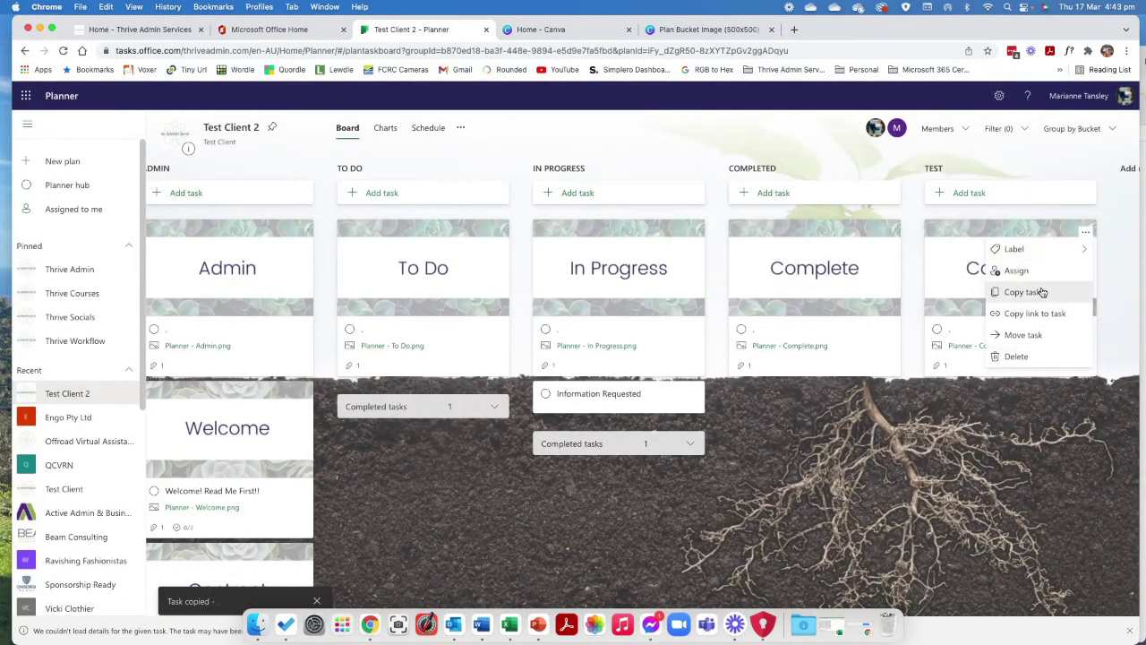
{"action": "left_click", "coordinate": [1018, 357]}
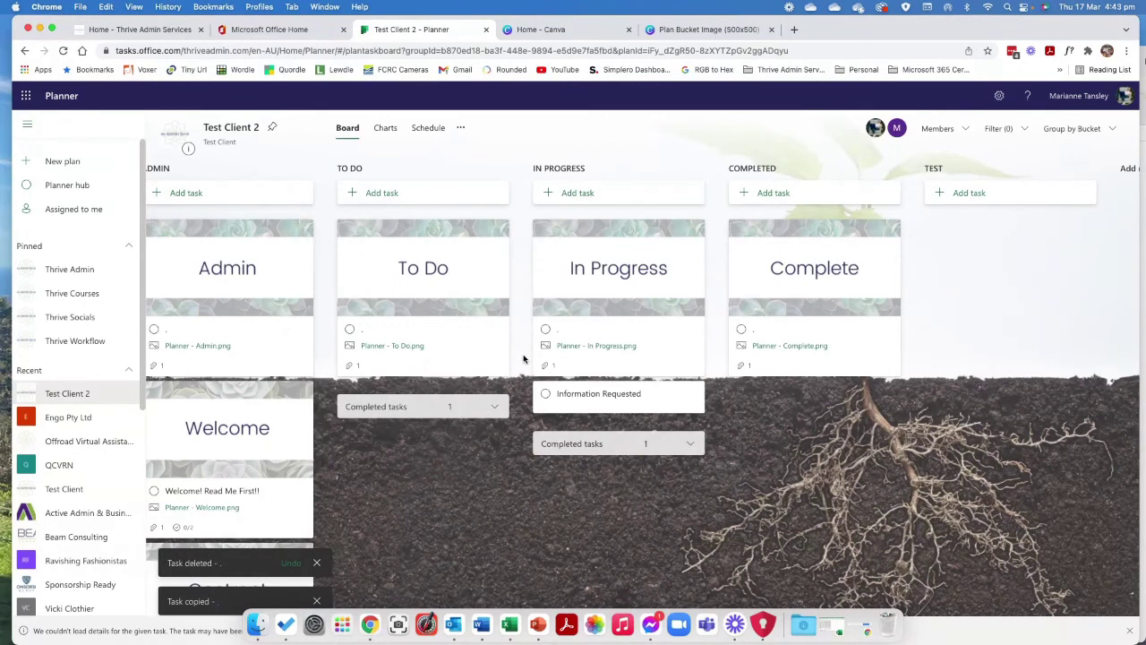
- Expand In Progress's completed tasks, open 2022-02 Project 1, and remove its old attachment
{"action": "left_click", "coordinate": [687, 444]}
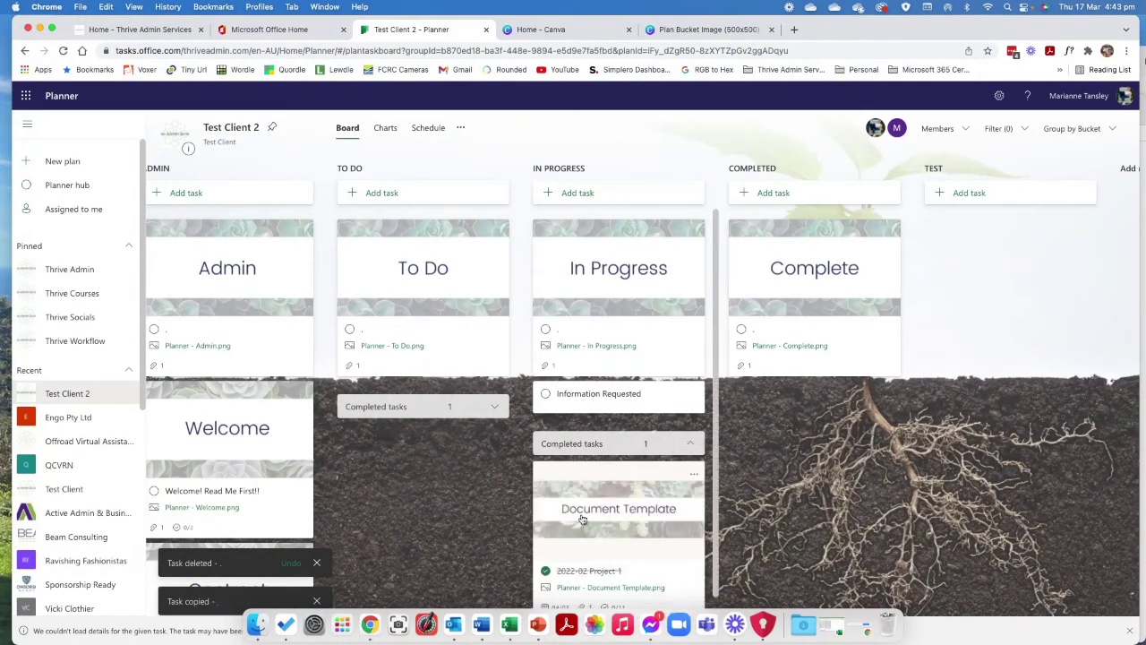
{"action": "left_click", "coordinate": [694, 475]}
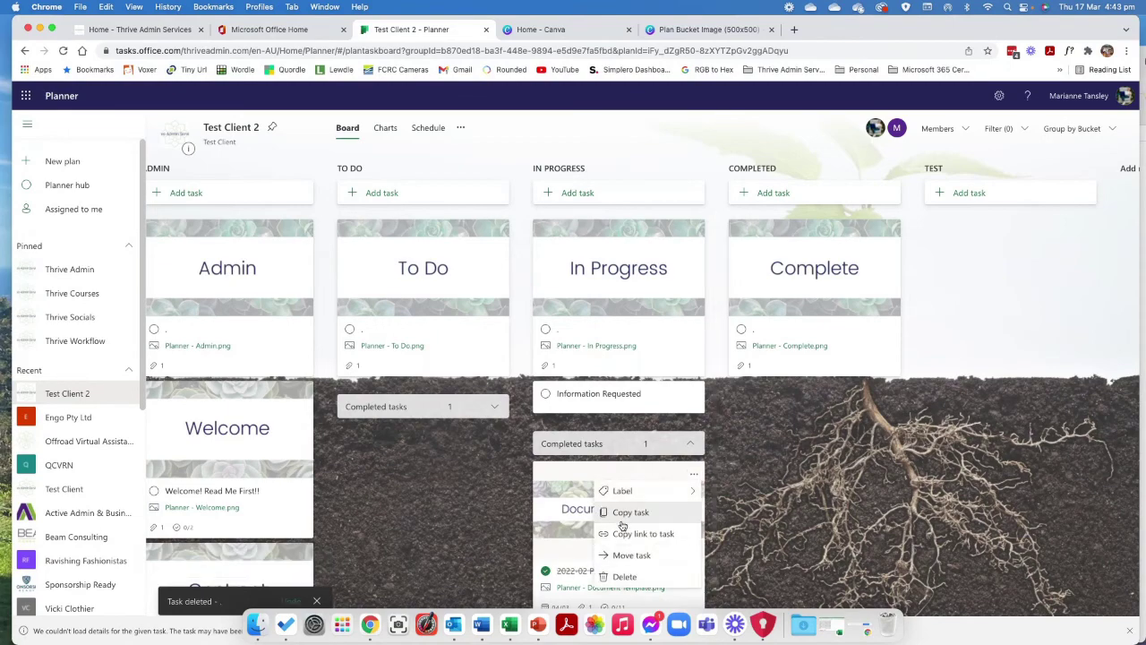
{"action": "left_click", "coordinate": [591, 547]}
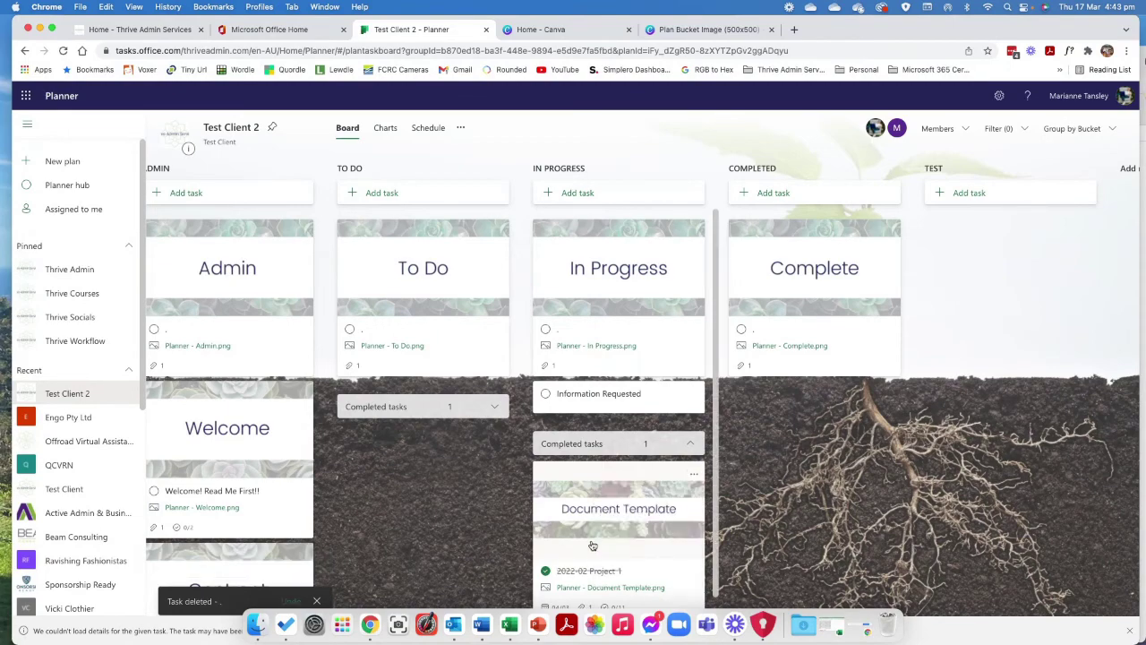
{"action": "left_click", "coordinate": [593, 547]}
{"action": "scroll", "coordinate": [532, 332], "scroll_direction": "down", "scroll_amount": 5}
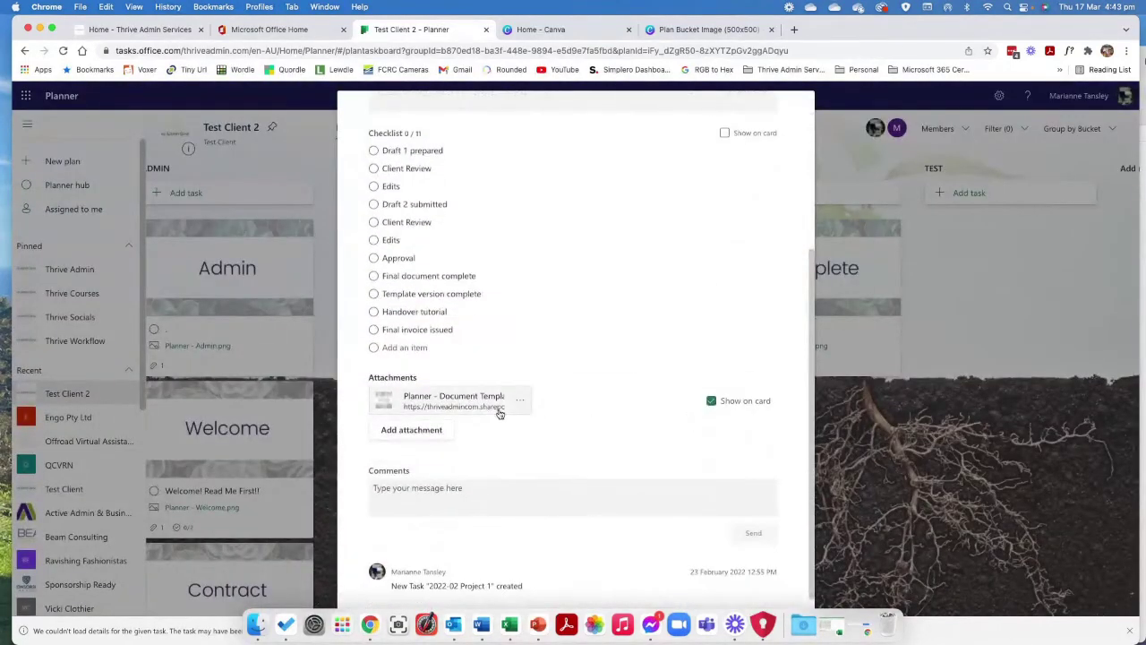
{"action": "left_click", "coordinate": [519, 400]}
{"action": "left_click", "coordinate": [533, 435]}
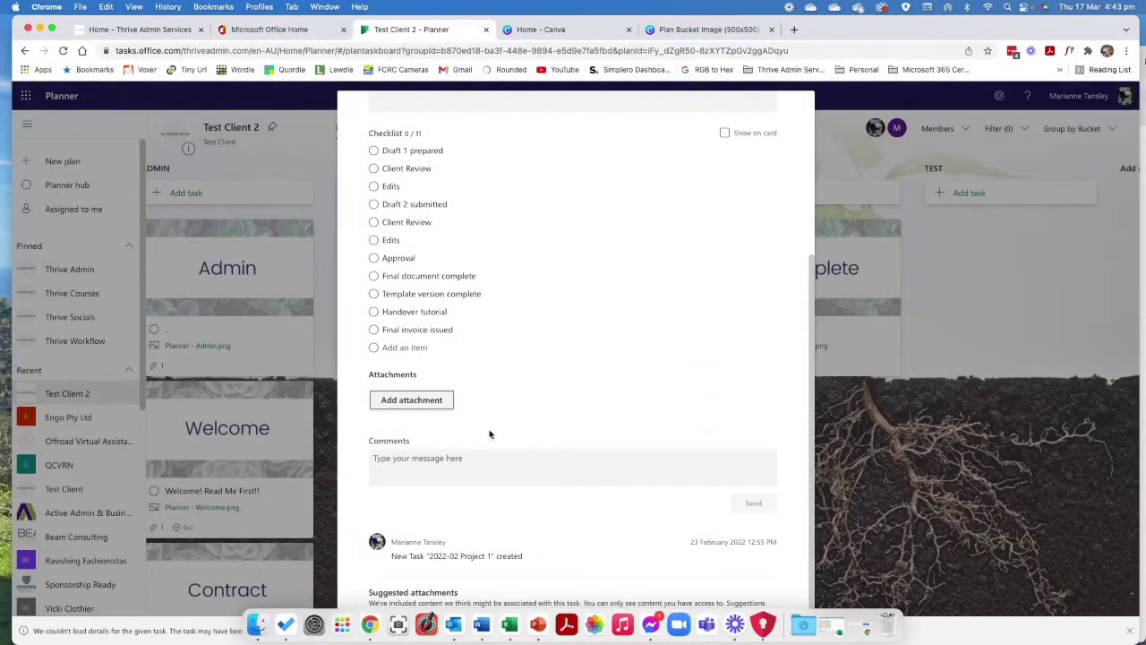
- Attach Planner - Document Template.png from 00 Admin > Thrive Planner Images and show it on the card
{"action": "left_click", "coordinate": [407, 400]}
{"action": "left_click", "coordinate": [397, 440]}
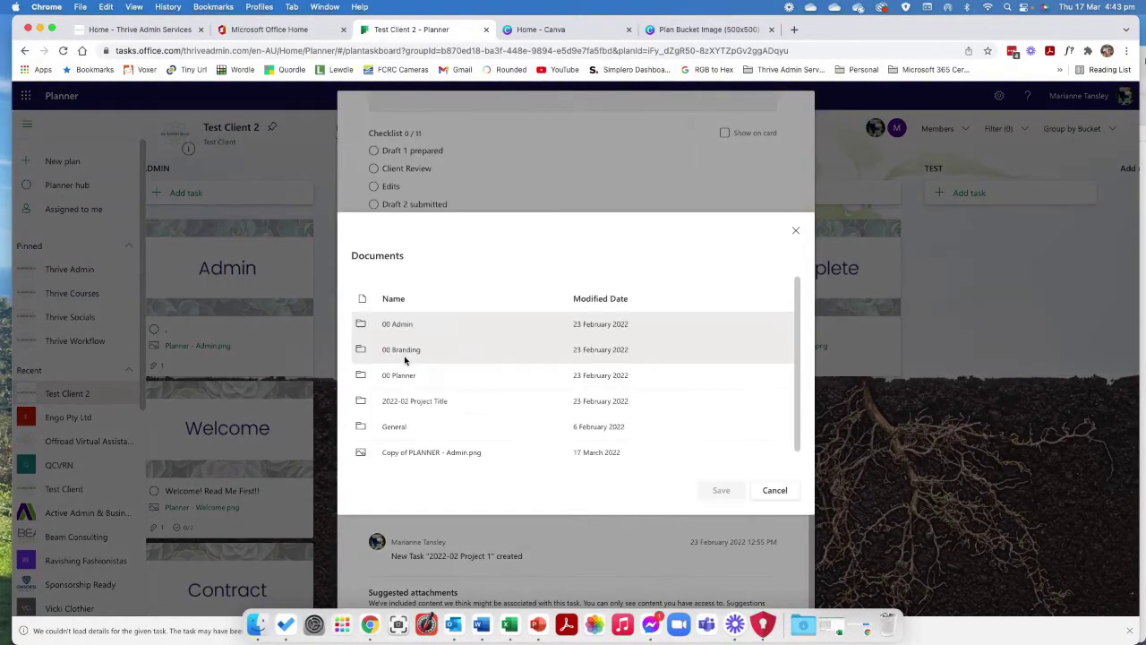
{"action": "left_click", "coordinate": [396, 323]}
{"action": "left_click", "coordinate": [402, 325]}
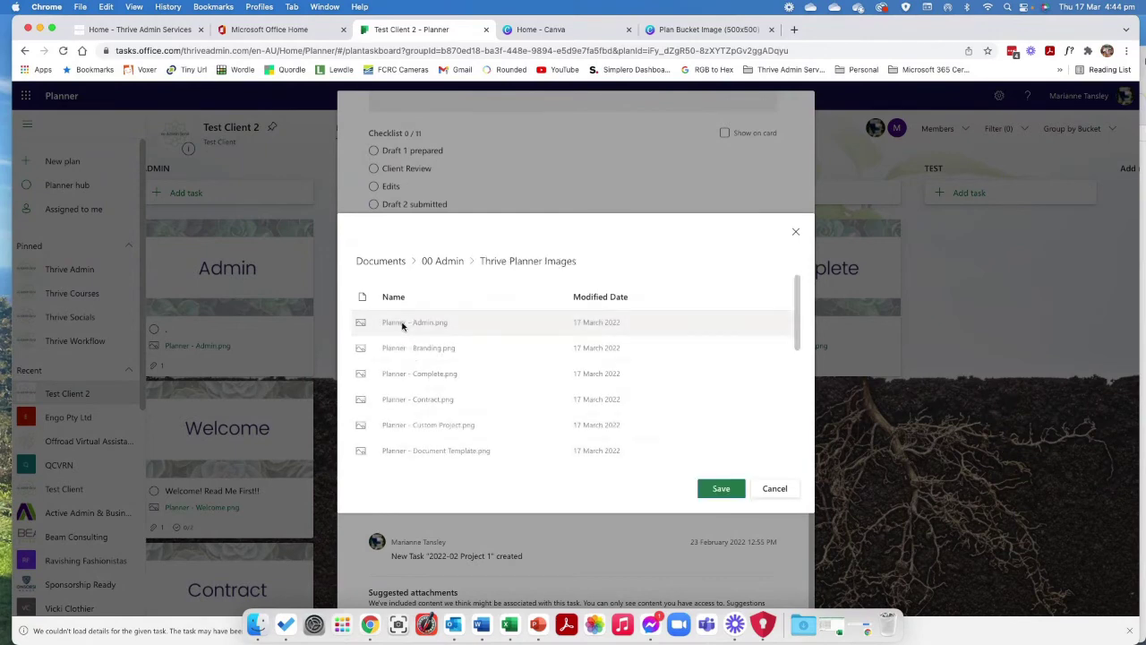
{"action": "scroll", "coordinate": [431, 410], "scroll_direction": "down", "scroll_amount": 2}
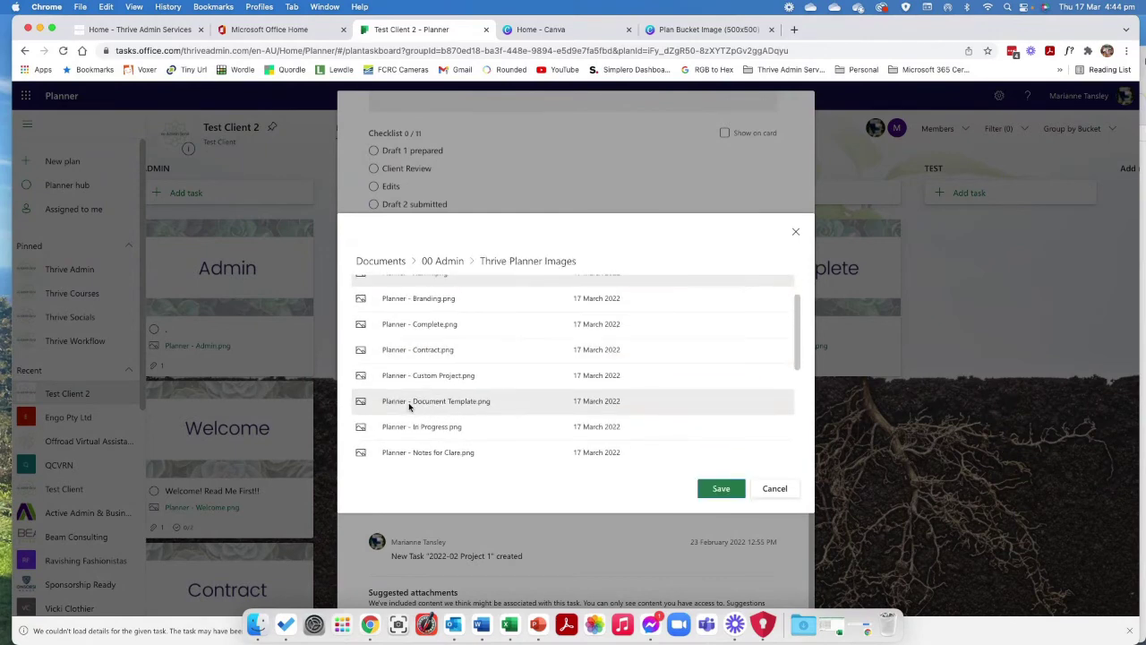
{"action": "left_click", "coordinate": [721, 488]}
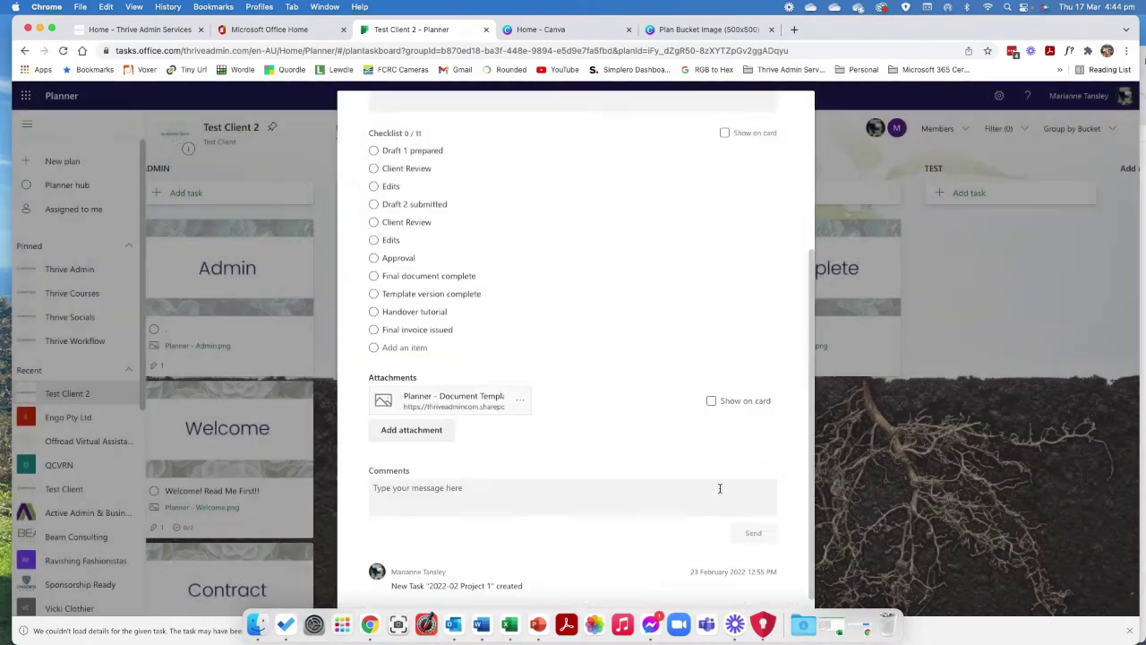
{"action": "left_click", "coordinate": [711, 401]}
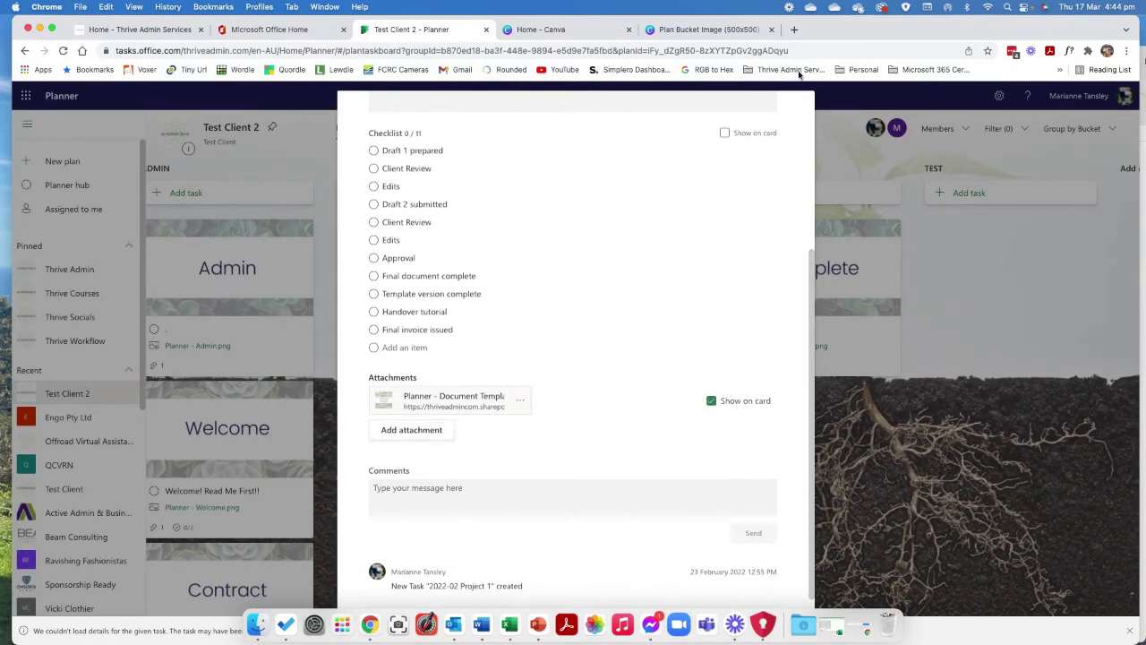
{"action": "scroll", "coordinate": [796, 113], "scroll_direction": "up", "scroll_amount": 5}
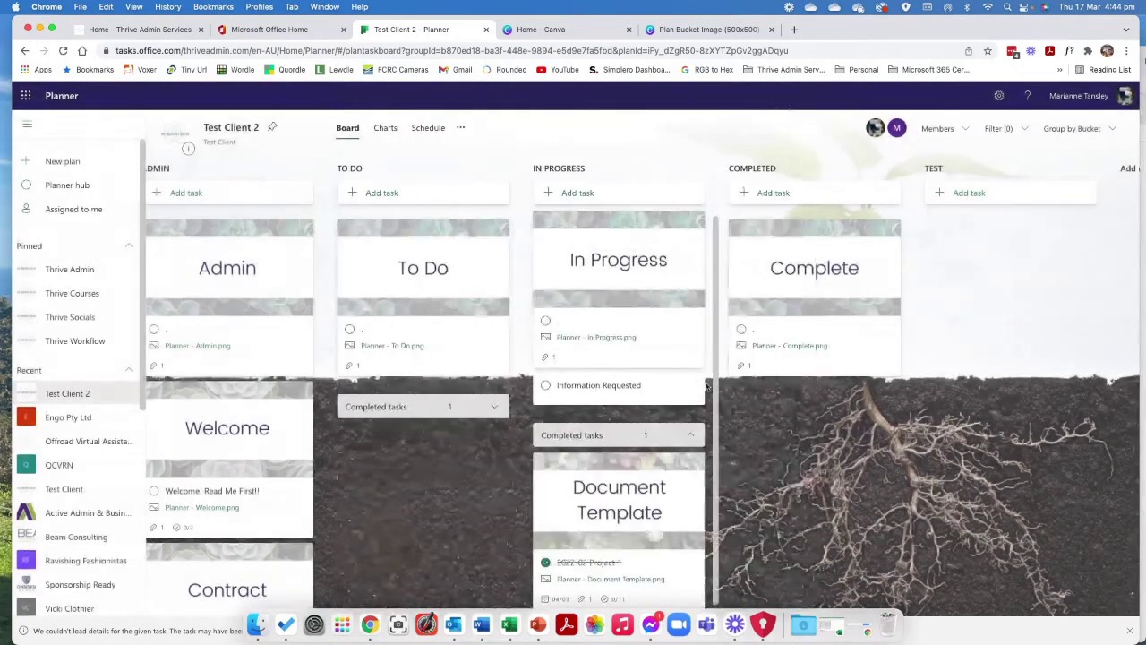
{"action": "left_click", "coordinate": [793, 110]}
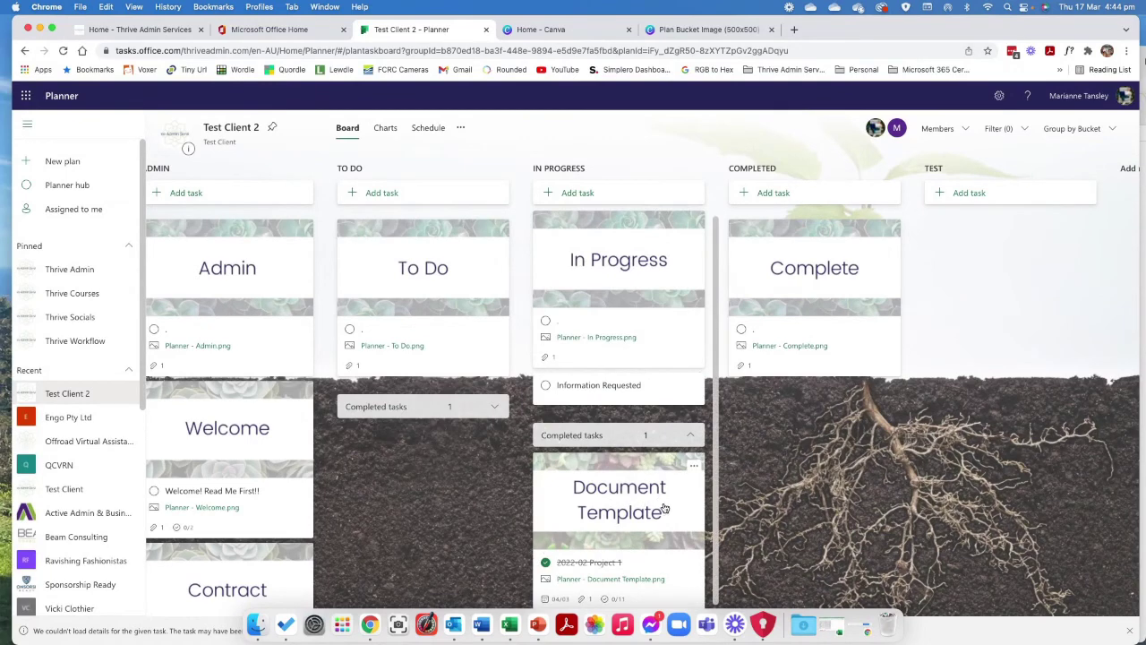
- Collapse the In Progress bucket's completed tasks to hide the Document Template card
{"action": "left_click", "coordinate": [690, 435]}
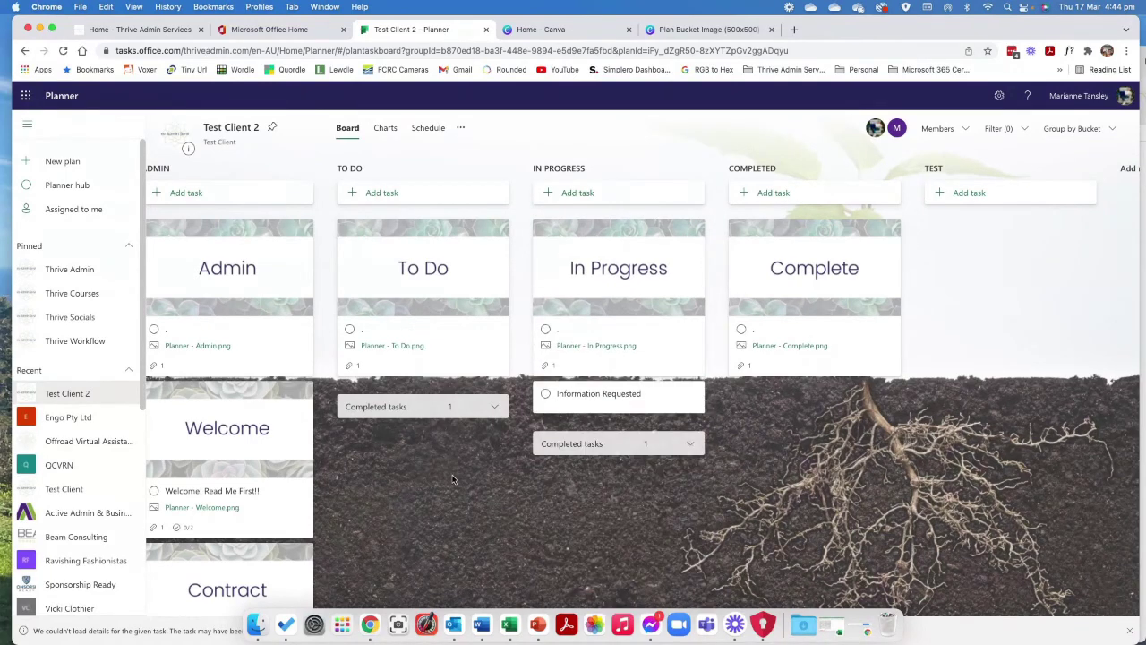